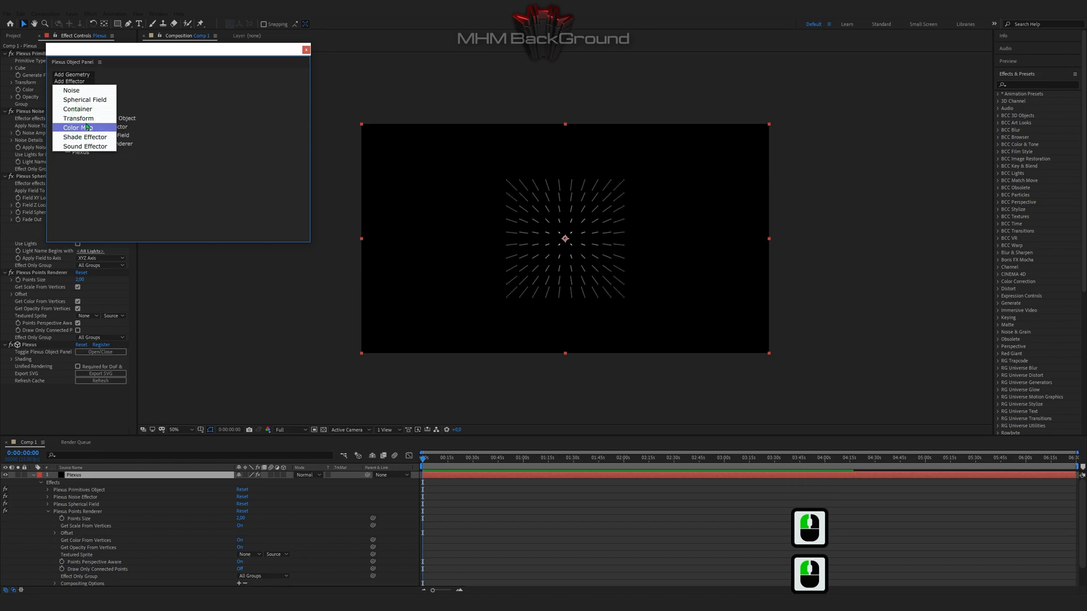
# Add a Color Map effector and a Triangulation renderer to the Plexus layer, and close the object panel.
pyautogui.click(87, 127)
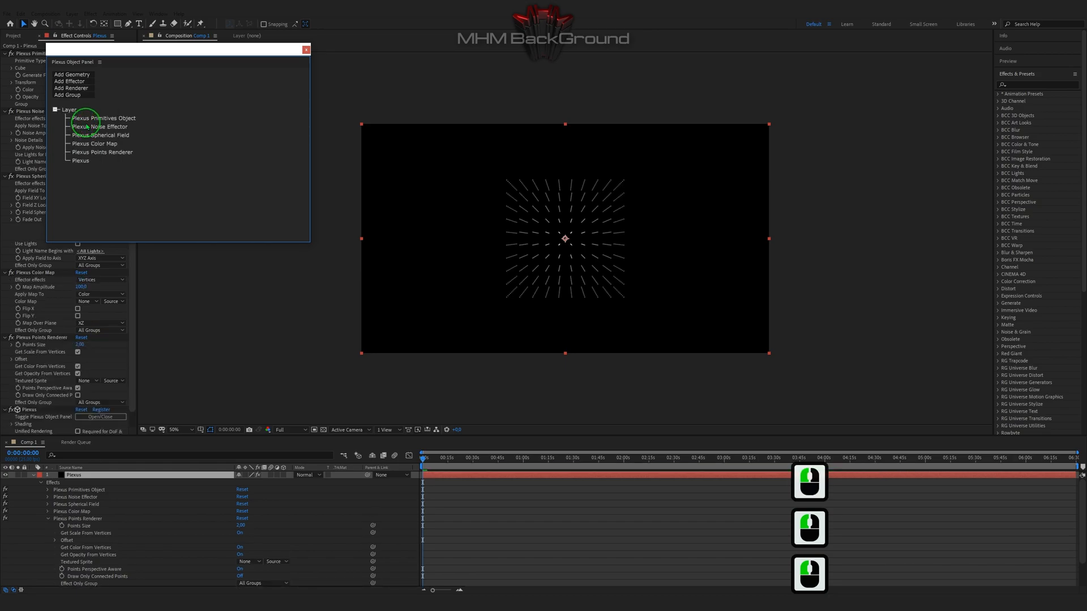
pyautogui.click(83, 92)
pyautogui.click(92, 130)
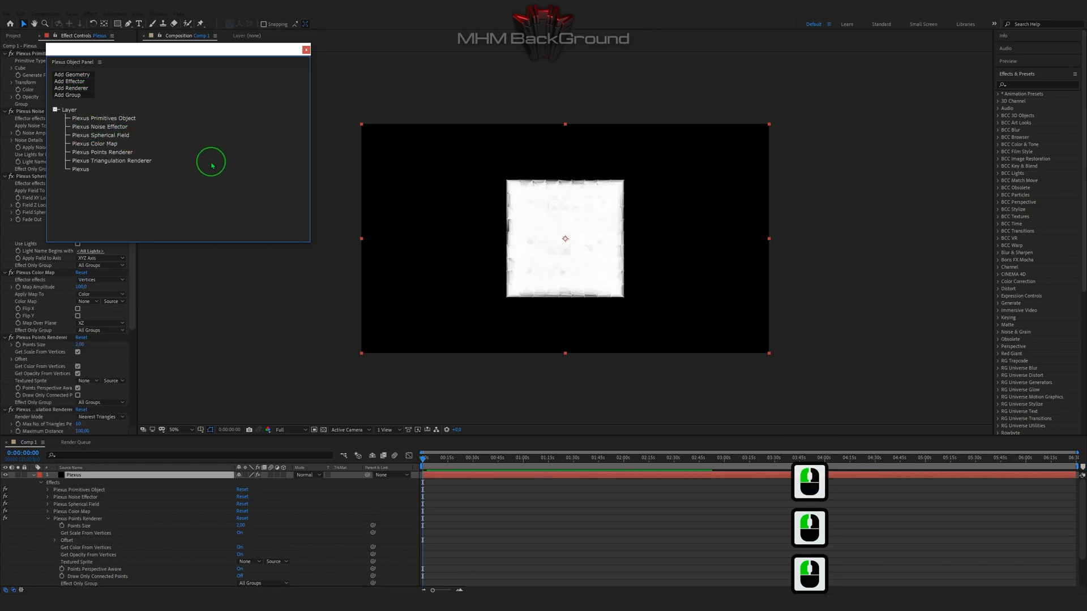
pyautogui.click(306, 49)
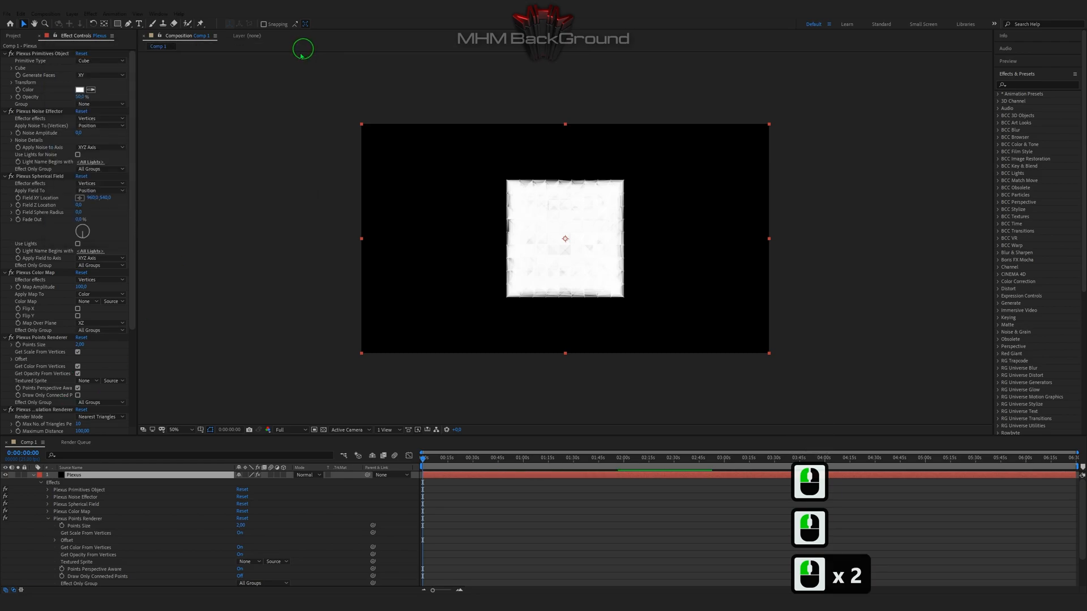
# Move the Plexus Points Renderer below the Triangulation Renderer in the effect order.
pyautogui.scroll(-6, 19, 362)
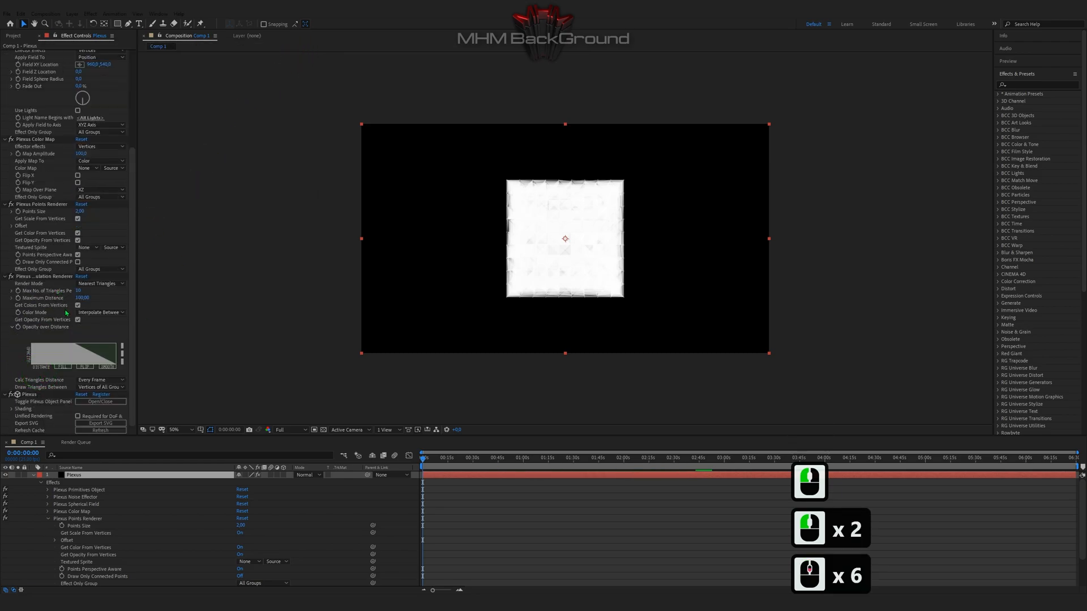
pyautogui.click(93, 403)
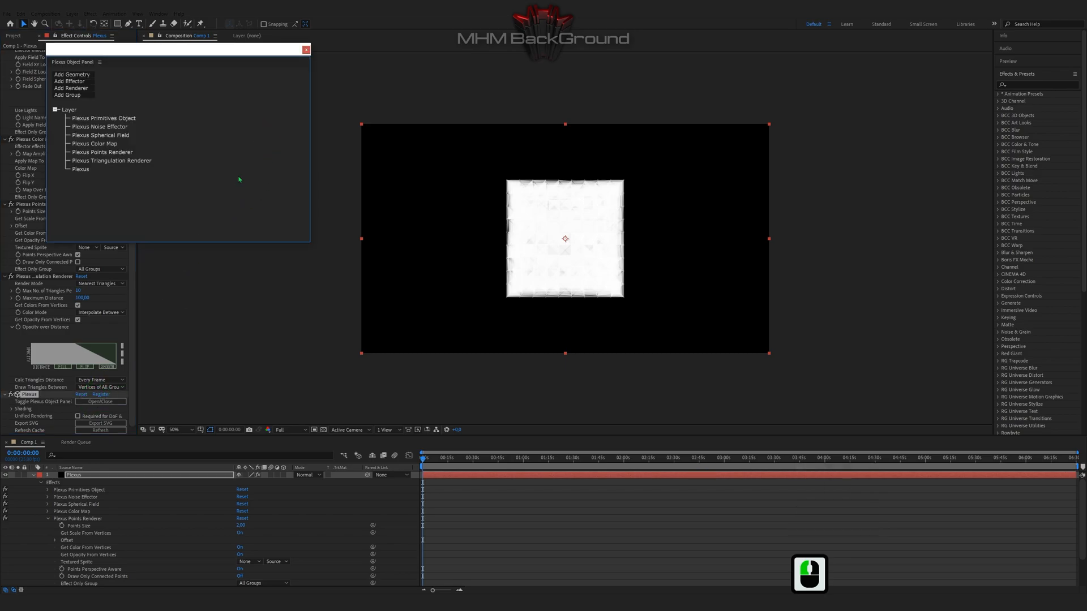
pyautogui.click(306, 49)
pyautogui.click(61, 255)
pyautogui.moveTo(42, 205); pyautogui.dragTo(39, 348)
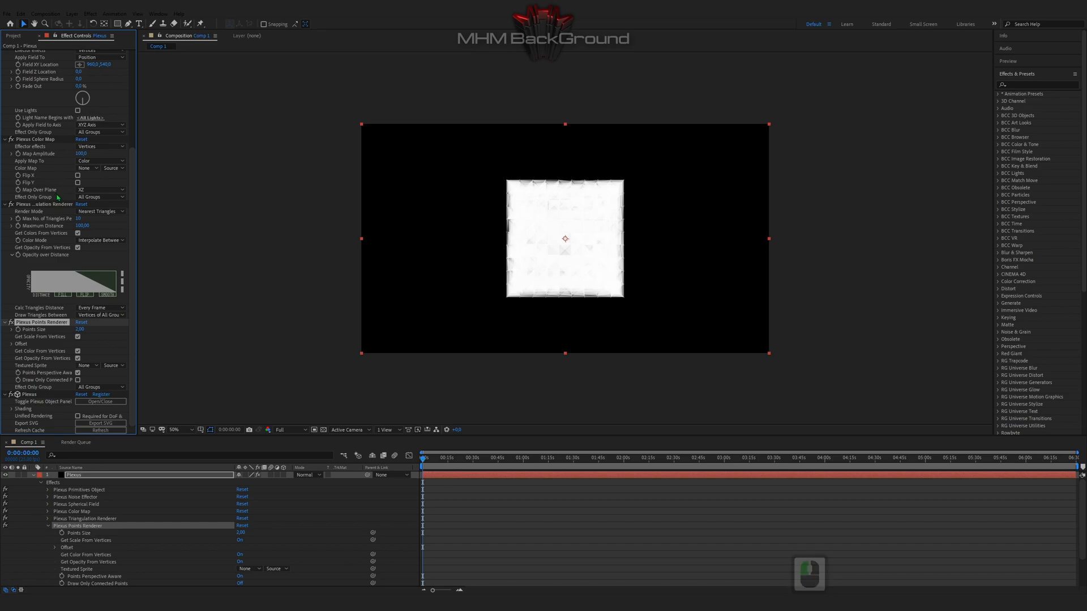
# Change the Plexus Primitives Object's primitive type to Sphere.
pyautogui.scroll(5, 57, 198)
pyautogui.scroll(3, 52, 244)
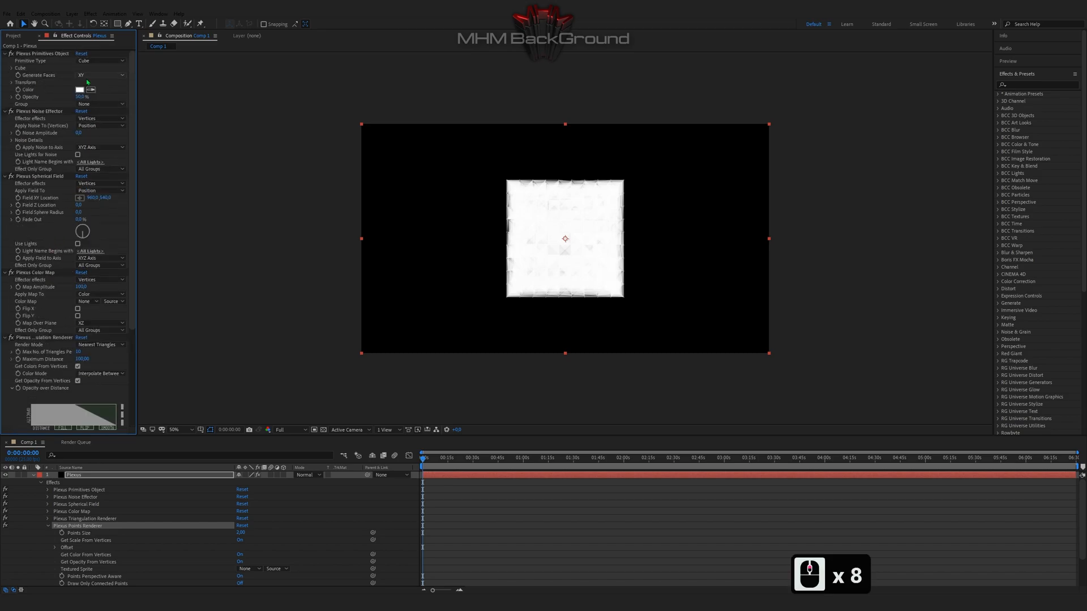
pyautogui.click(93, 60)
pyautogui.click(93, 61)
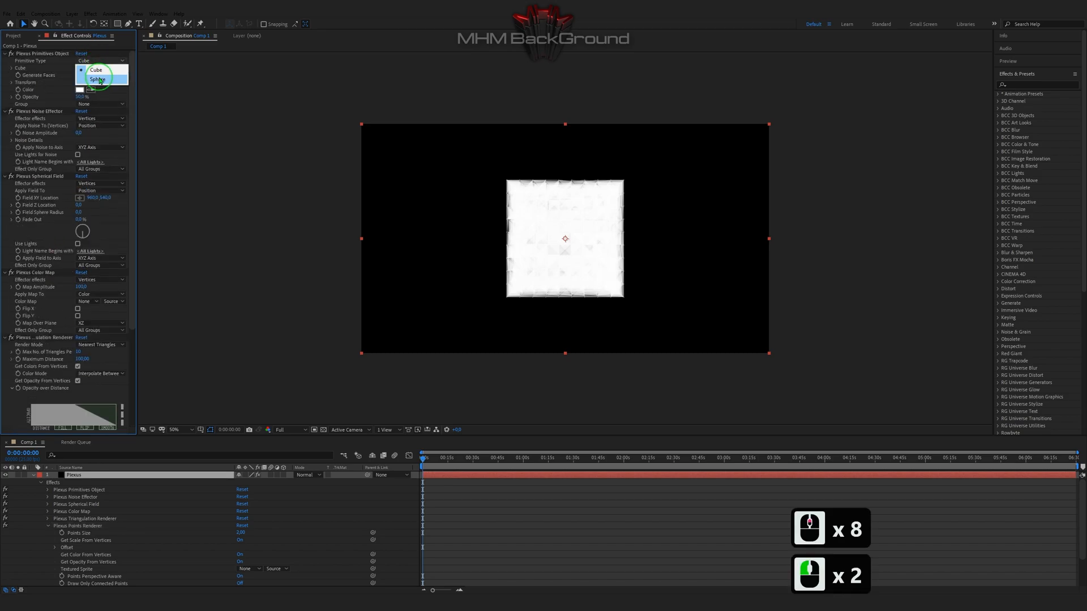
pyautogui.click(85, 79)
# Give the sphere radius 314, 40 slices, 58 stacks and 3 layers, and raise its opacity to 100%.
pyautogui.click(82, 75)
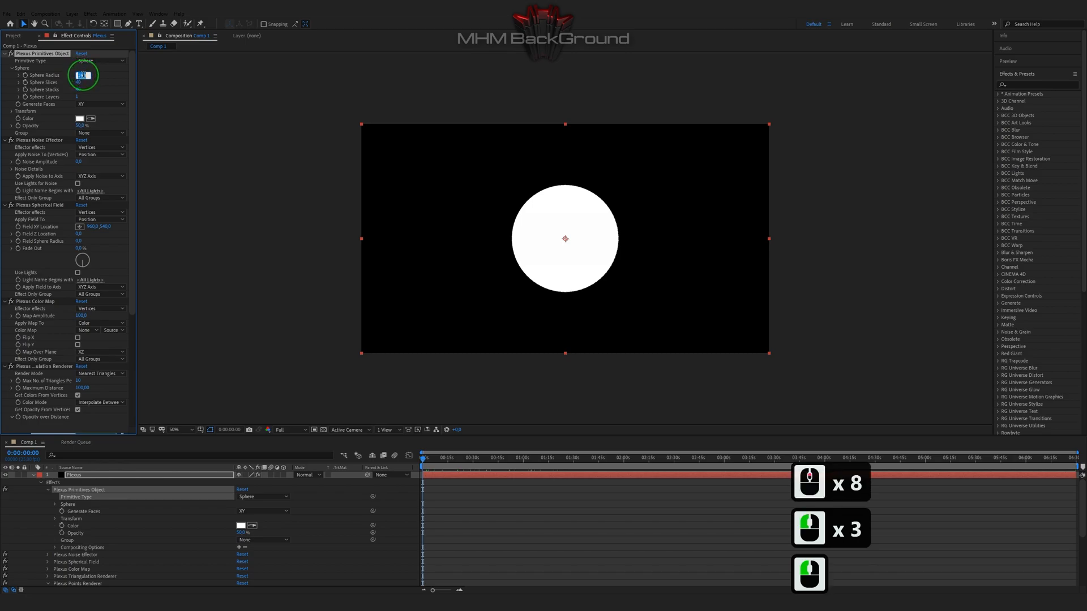
pyautogui.write('314')
pyautogui.press('Tab')
pyautogui.write('40')
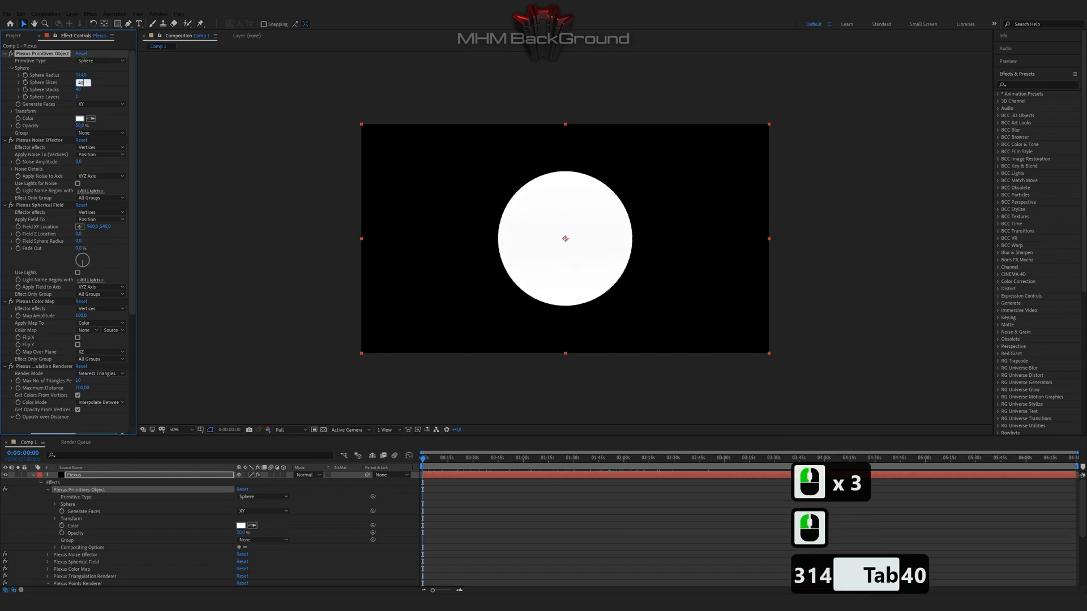
pyautogui.press('Tab')
pyautogui.write('58')
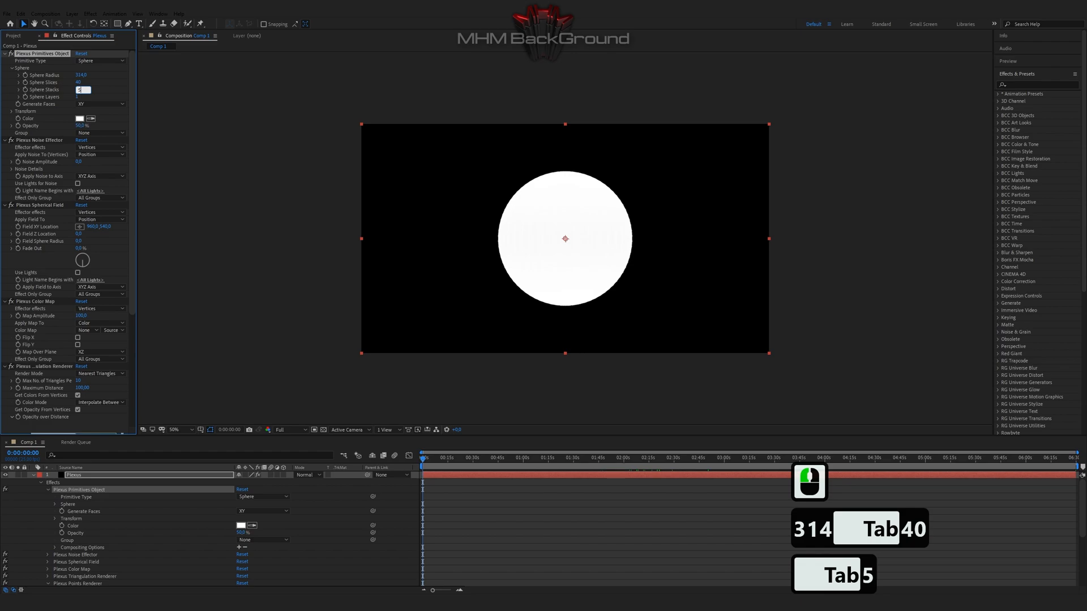
pyautogui.press('Tab')
pyautogui.write('3')
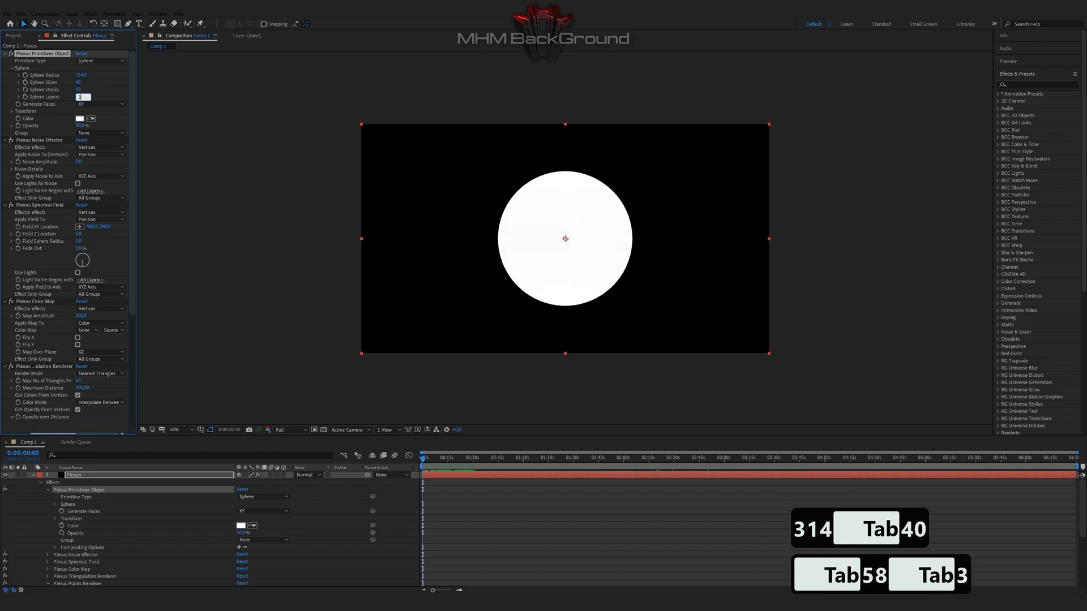
pyautogui.press('Return')
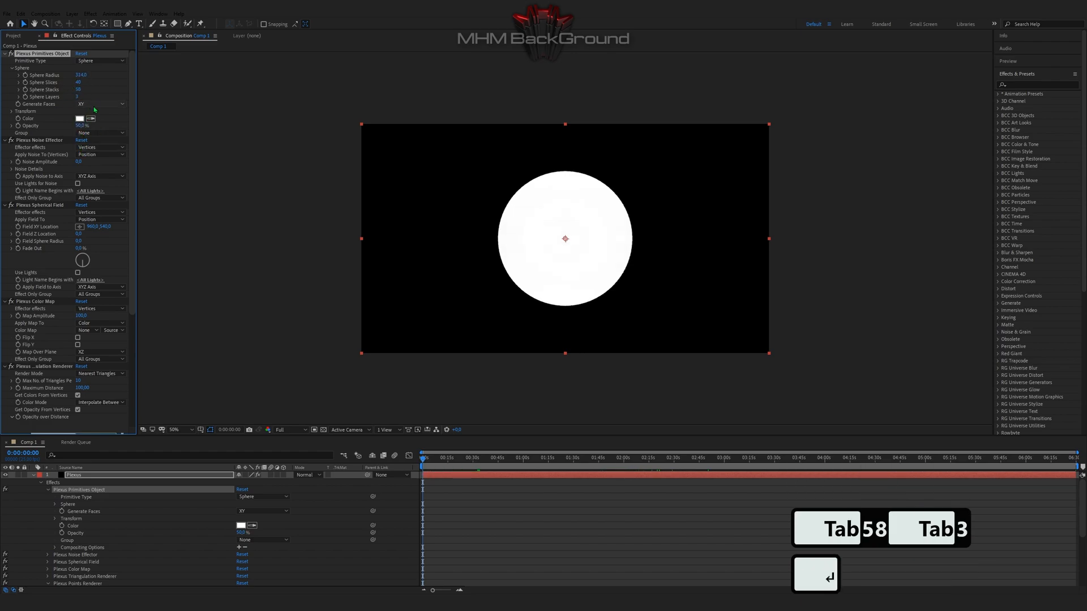
pyautogui.moveTo(80, 124); pyautogui.dragTo(282, 186)
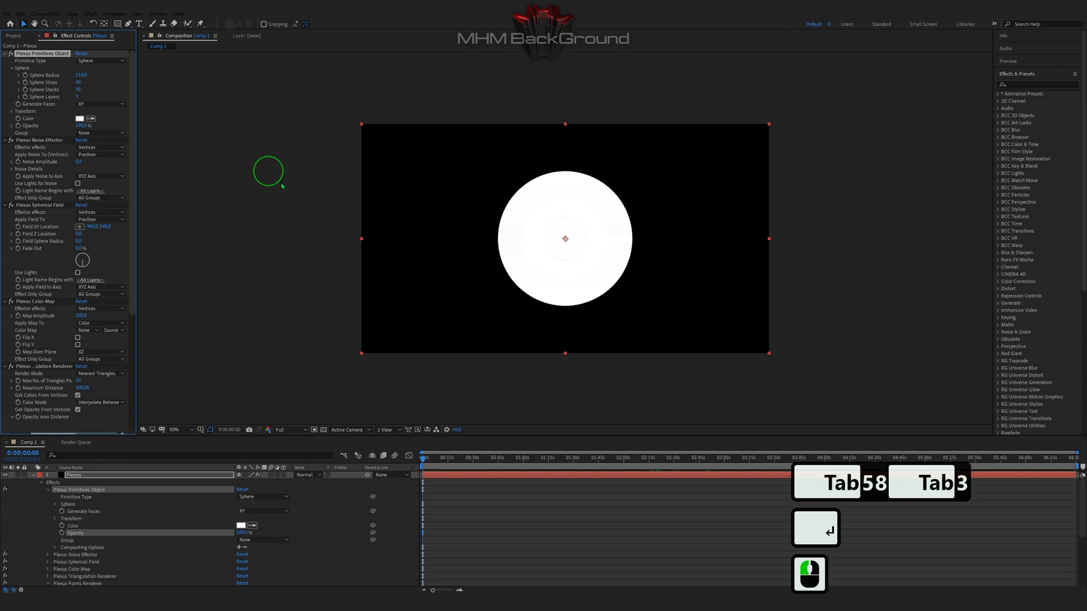
# Set the Plexus Noise Effector's Noise Amplitude to 2080 and its Noise X Scale to 0.
pyautogui.click(78, 162)
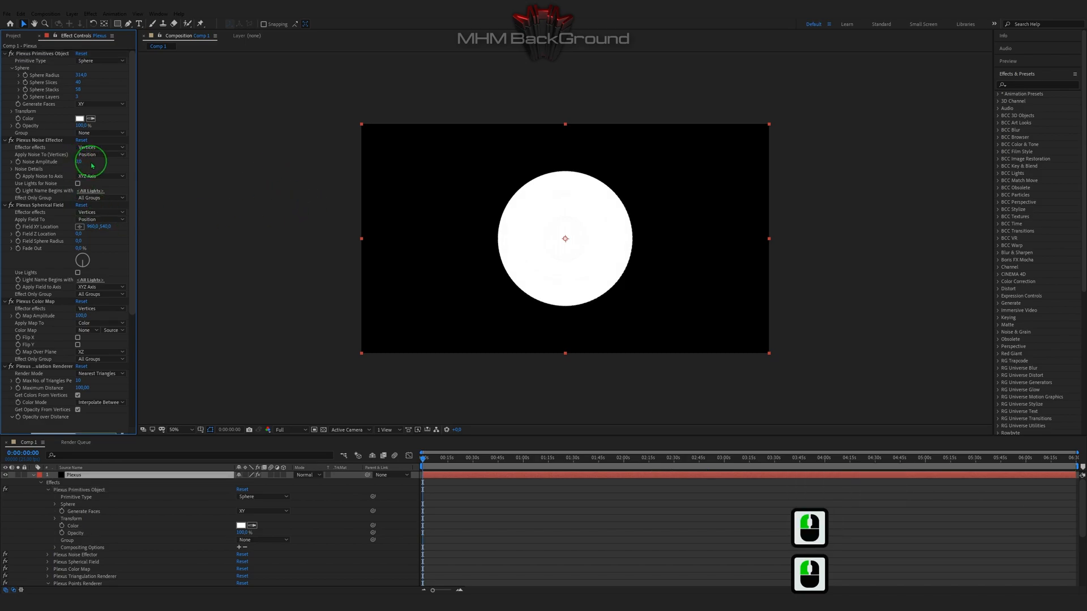
pyautogui.write('2080')
pyautogui.press('Return')
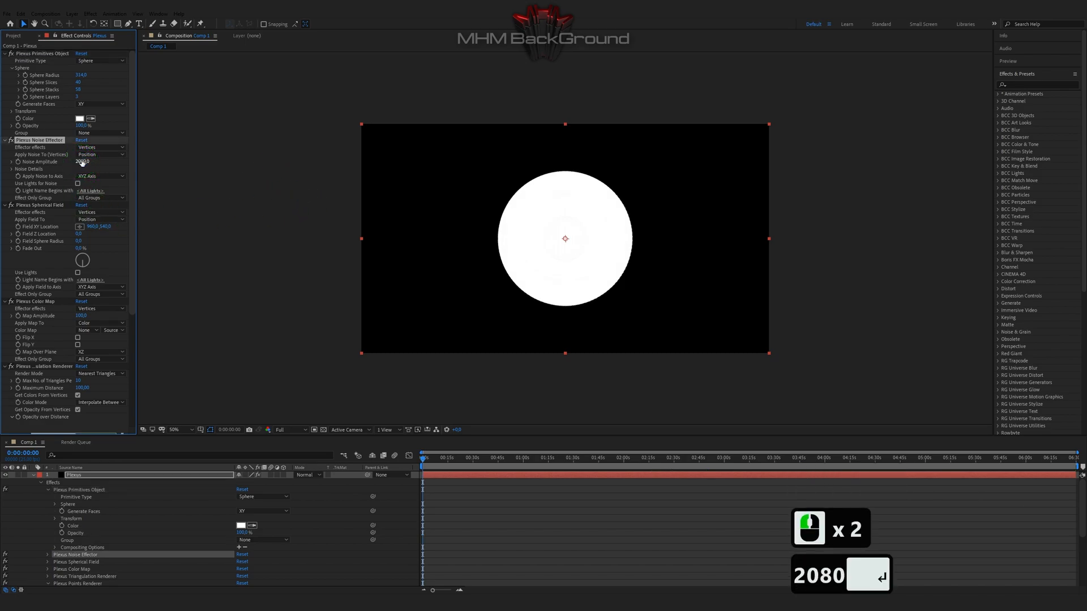
pyautogui.click(11, 169)
pyautogui.doubleClick(83, 176)
pyautogui.write('0')
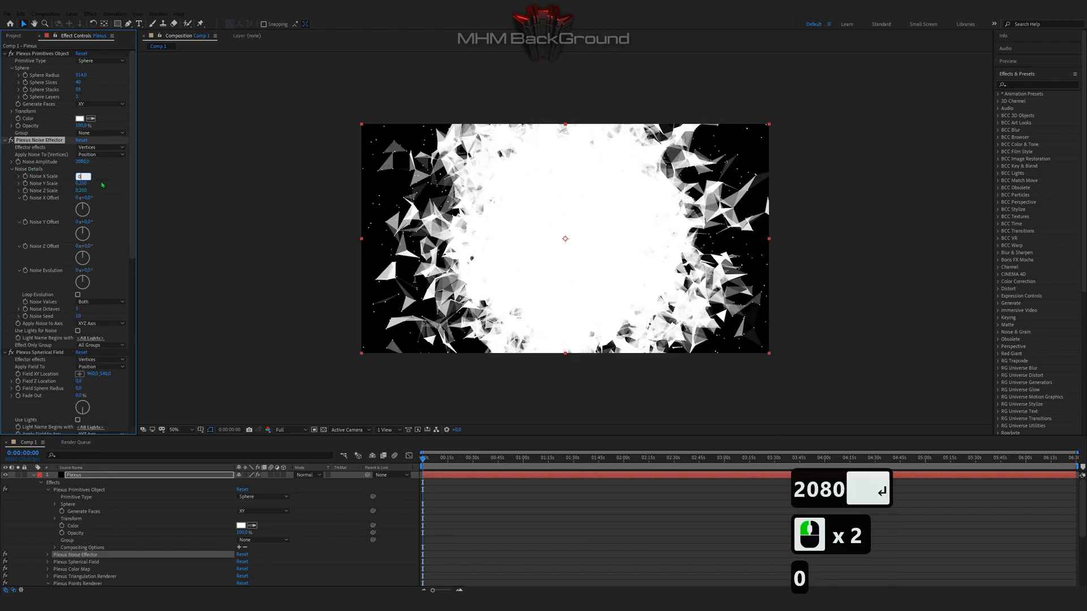
pyautogui.click(103, 185)
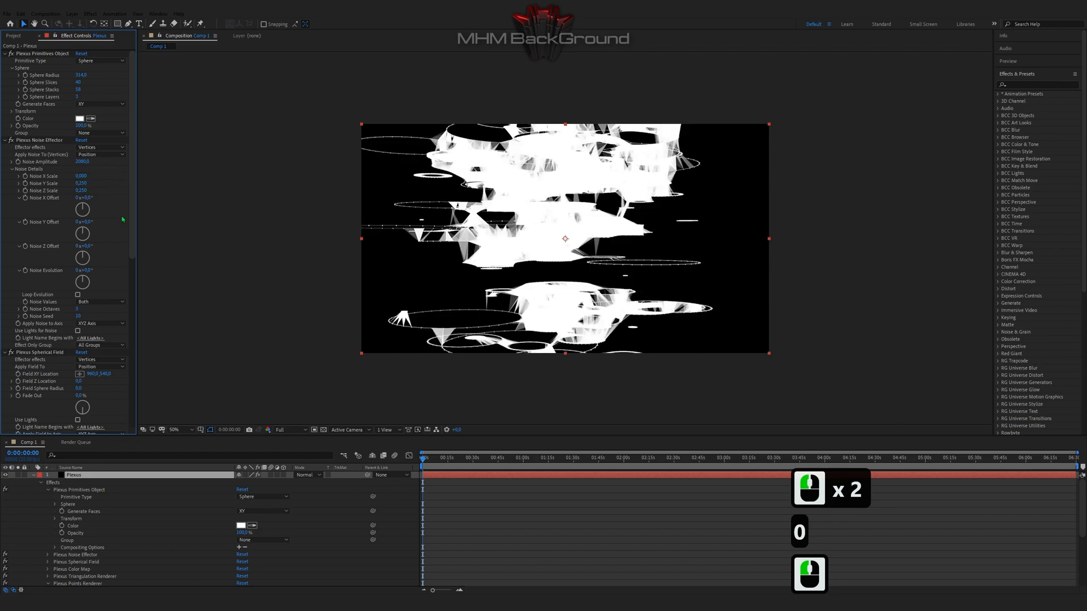
# Set the Plexus Spherical Field's Field Z Location to 1206 and Field Sphere Radius to 1712.
pyautogui.scroll(-4, 99, 268)
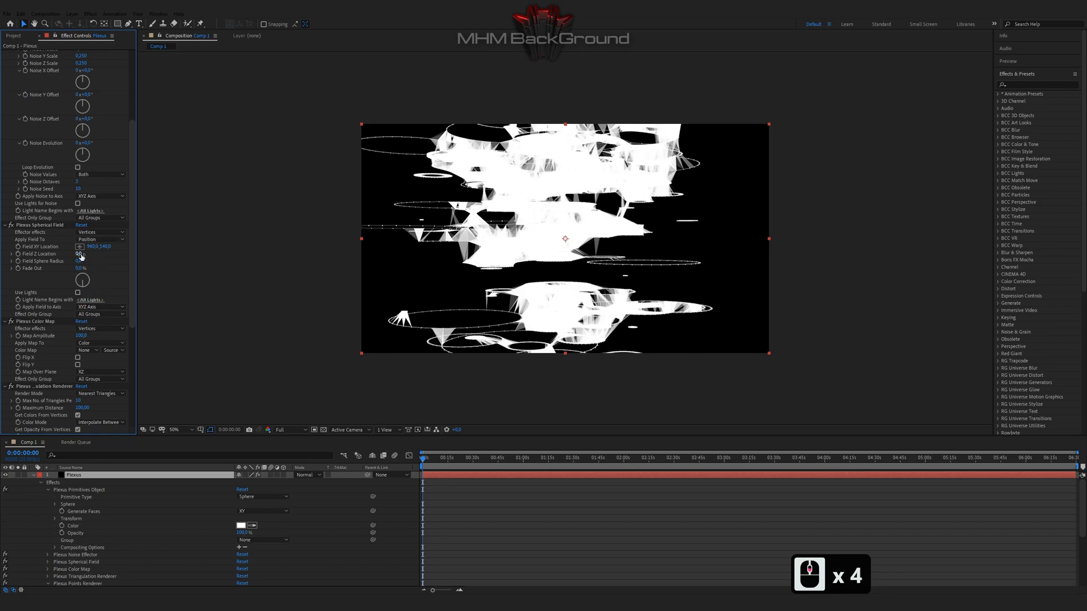
pyautogui.click(79, 254)
pyautogui.write('1206')
pyautogui.press('Tab')
pyautogui.write('1712')
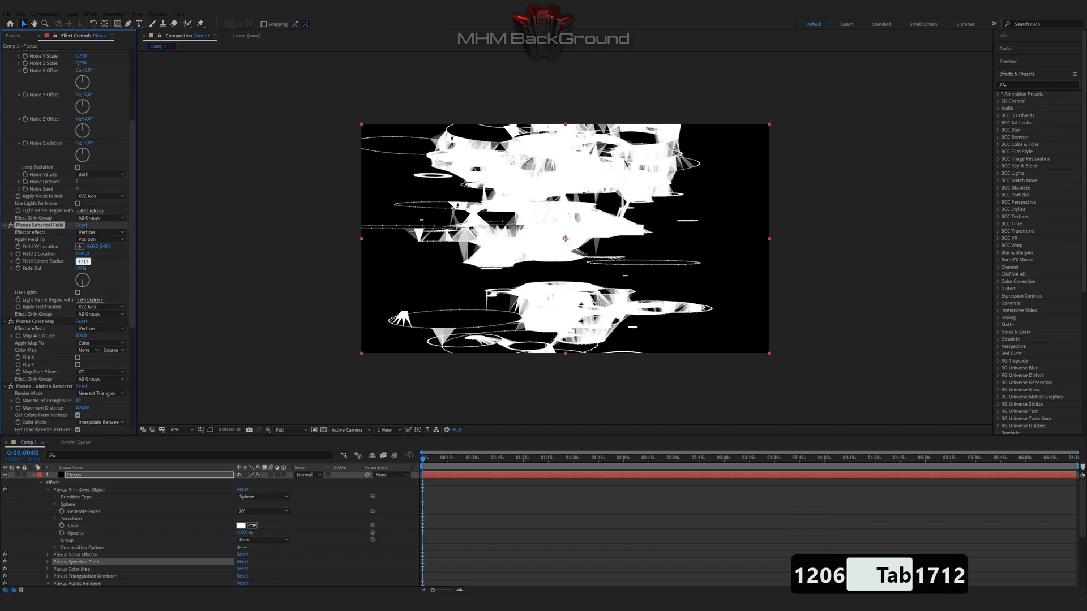
pyautogui.press('Return')
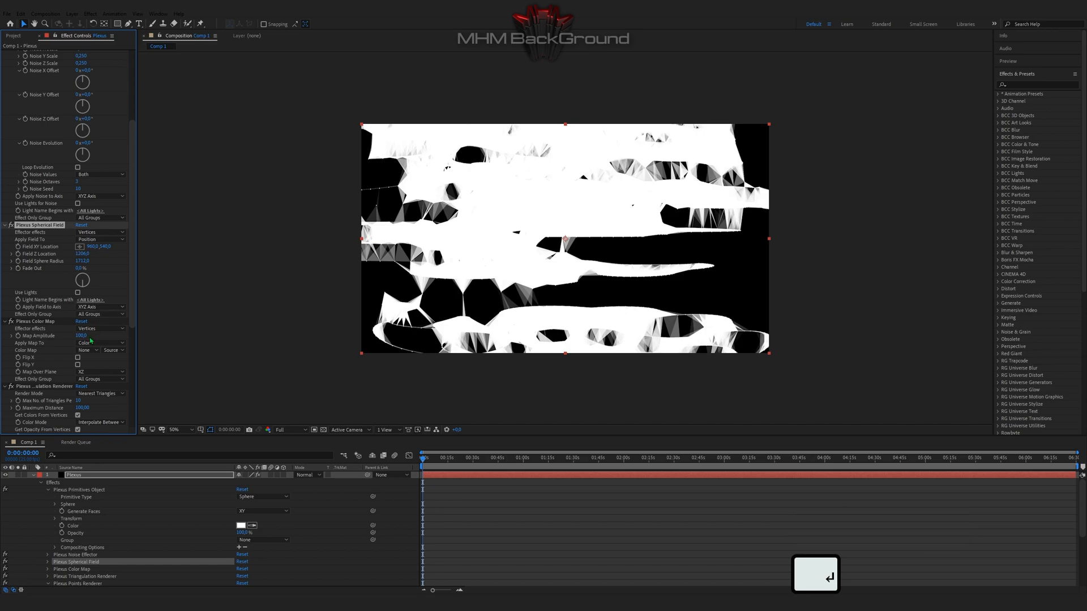
# Set the primitive sphere's Transform values to Center Z 788 and X Rotate 270°.
pyautogui.scroll(3, 74, 221)
pyautogui.click(11, 79)
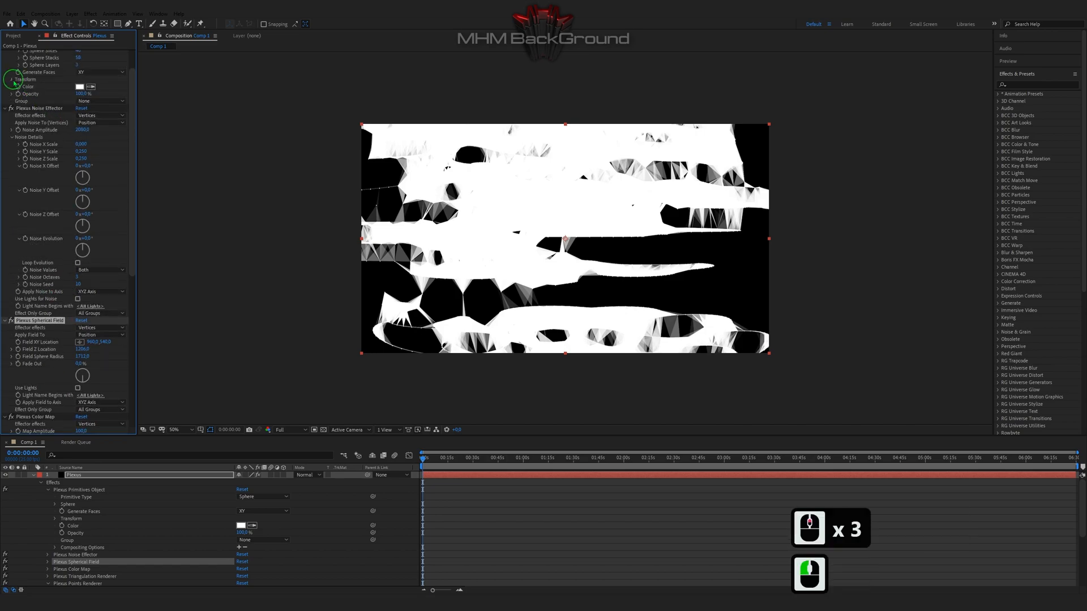
pyautogui.click(105, 87)
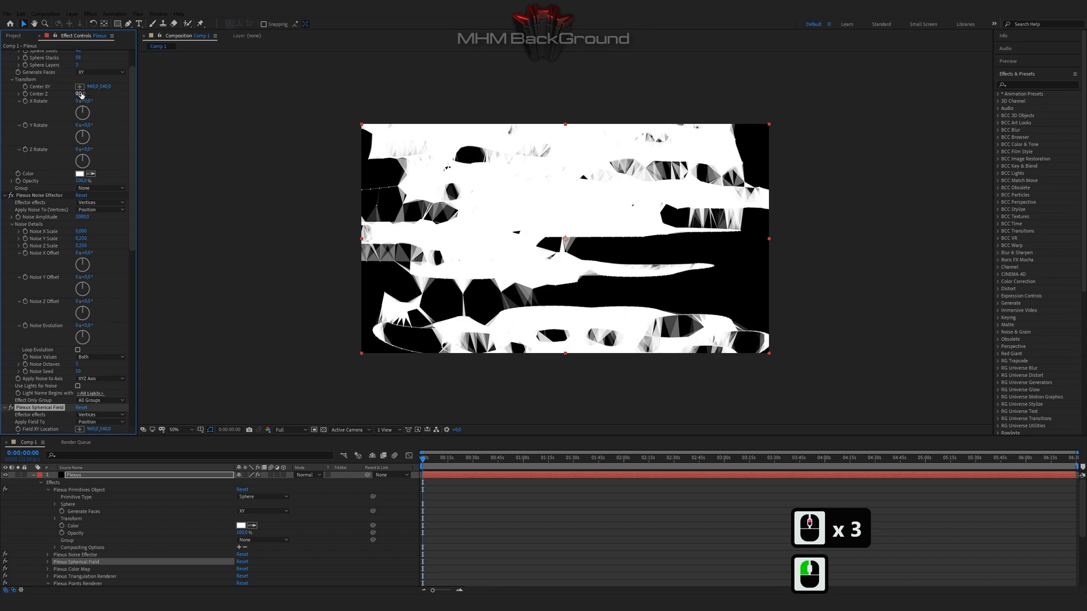
pyautogui.click(81, 94)
pyautogui.write('788')
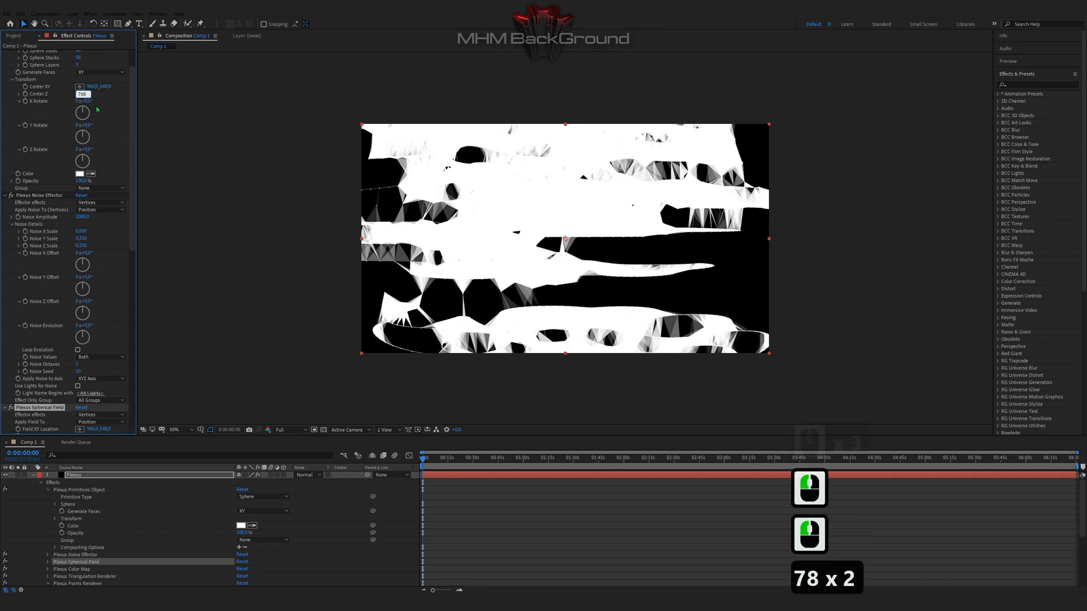
pyautogui.press('Tab')
pyautogui.press('Tab')
pyautogui.write('270')
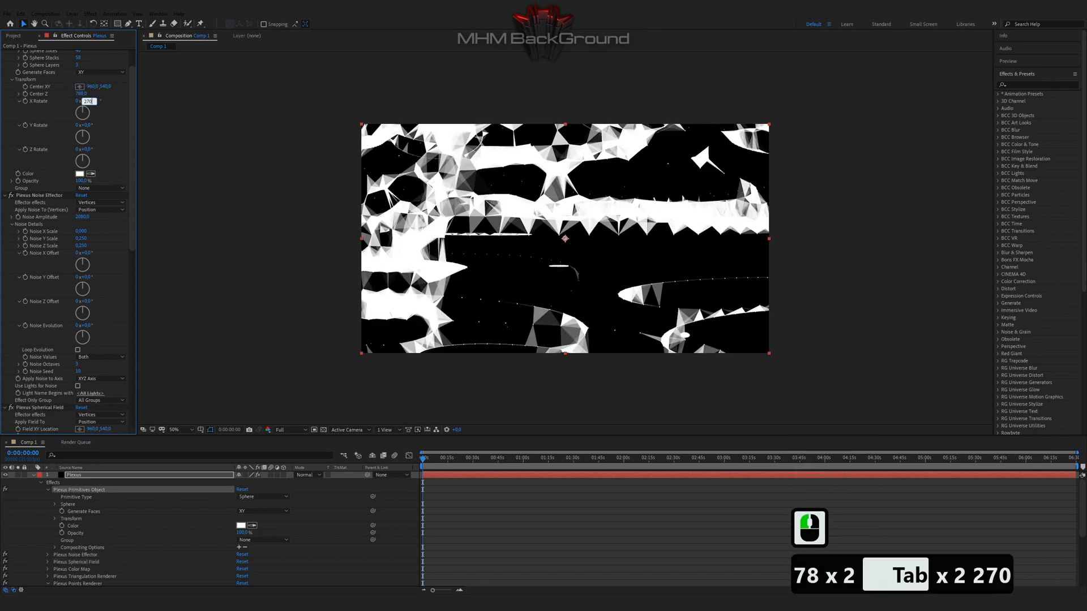
pyautogui.click(34, 127)
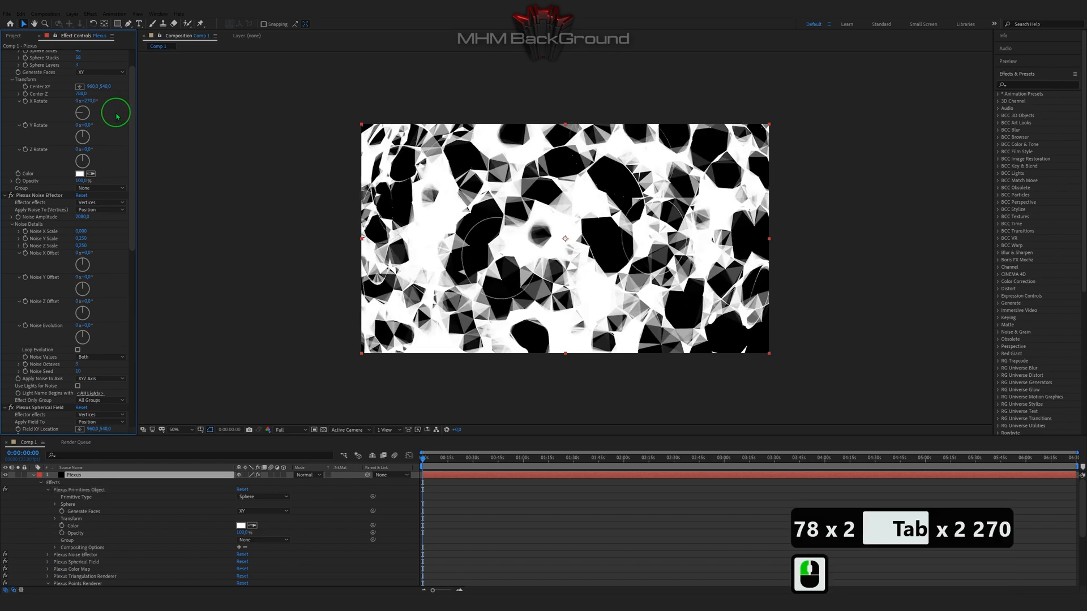
# Add the expression time*11 to the sphere's Y Rotate and preview the rotation.
pyautogui.keyDown('alt'); pyautogui.click(25, 126); pyautogui.keyUp('alt')
pyautogui.write('ti')
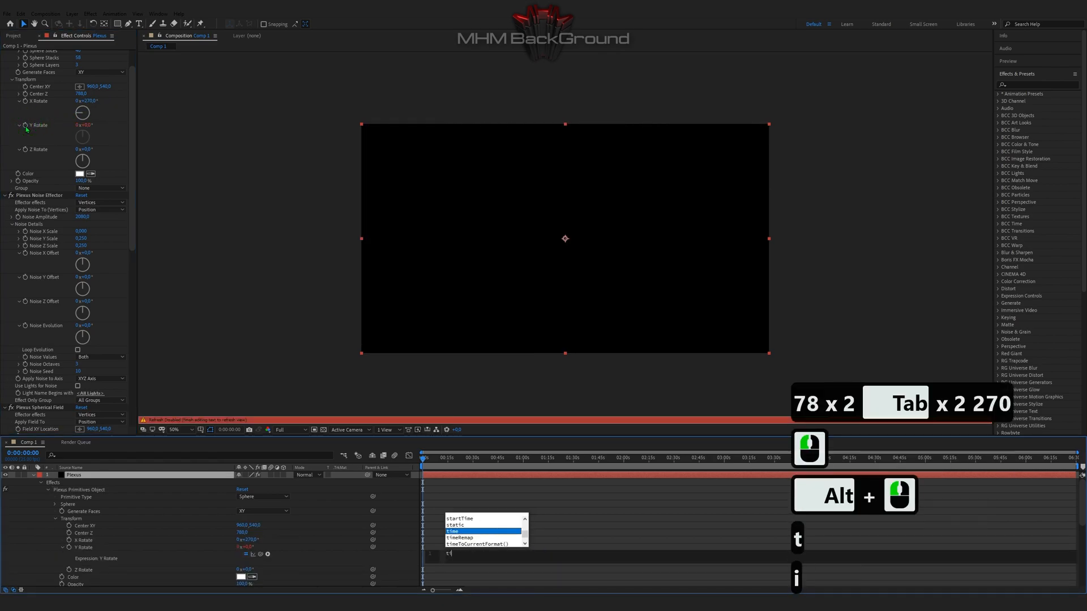
pyautogui.write('me*11')
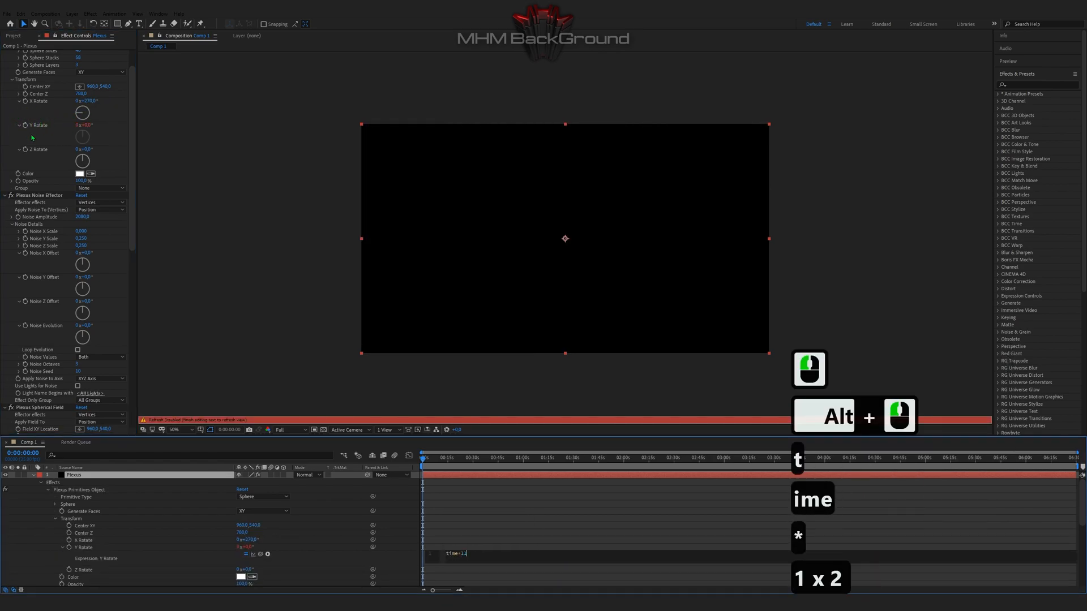
pyautogui.click(519, 533)
pyautogui.press('space')
pyautogui.press('space')
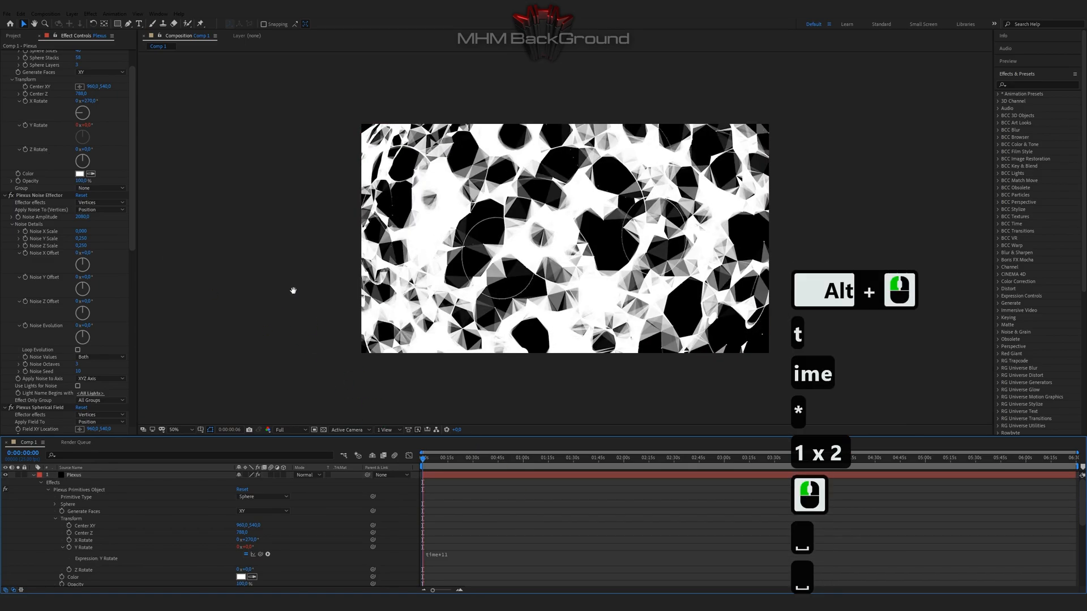
pyautogui.press('space')
pyautogui.press('space')
pyautogui.press('space')
pyautogui.press('space')
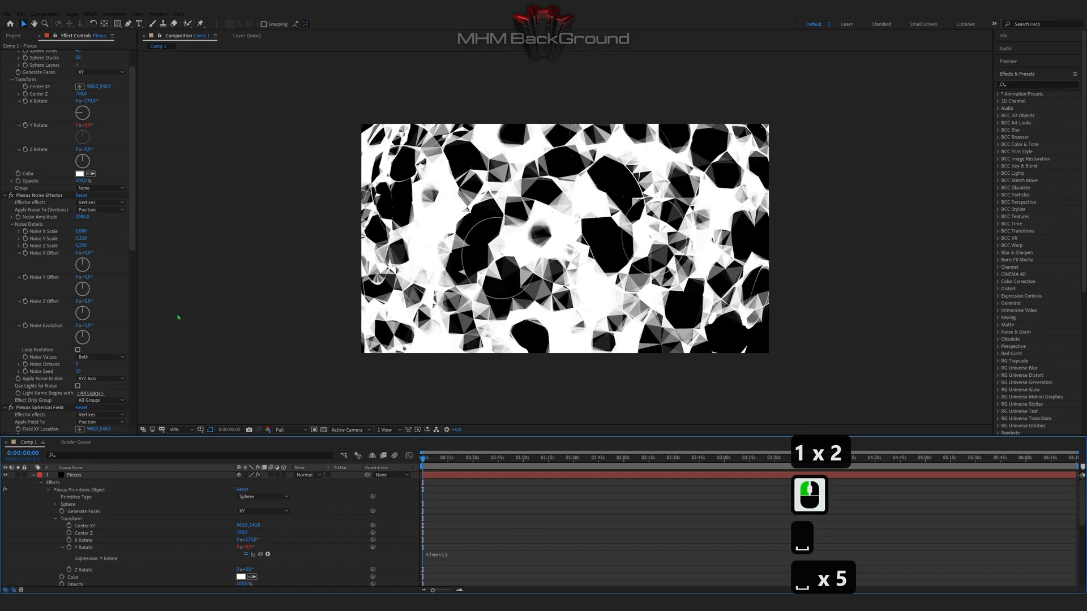
# Set the Triangulation Renderer to Outer Surface render mode, Maximum Distance 119 and the Color of First Vertex color mode.
pyautogui.scroll(-6, 69, 250)
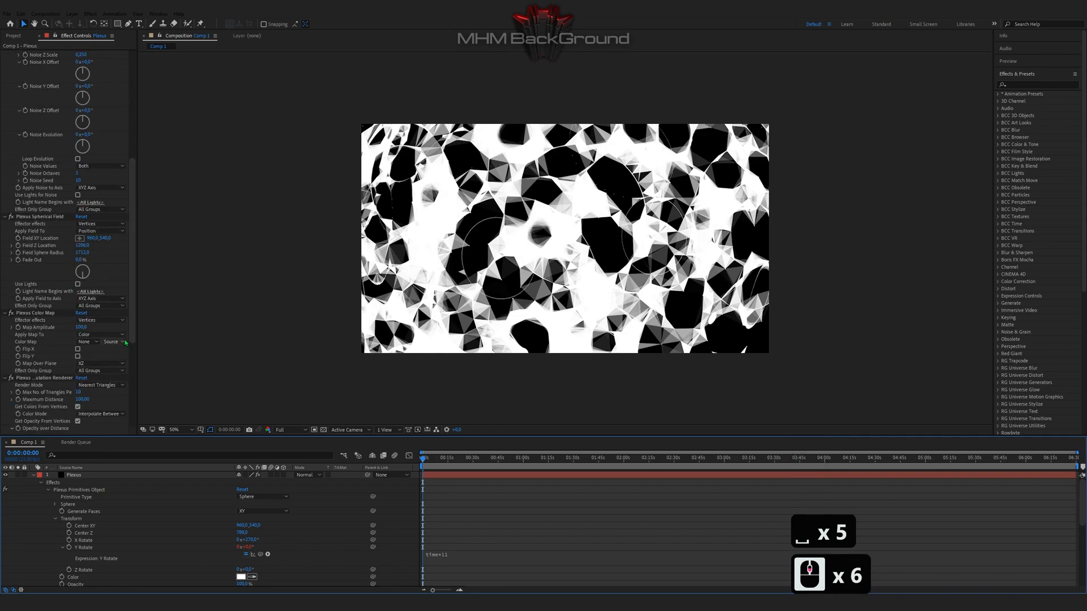
pyautogui.scroll(-2, 70, 366)
pyautogui.click(105, 322)
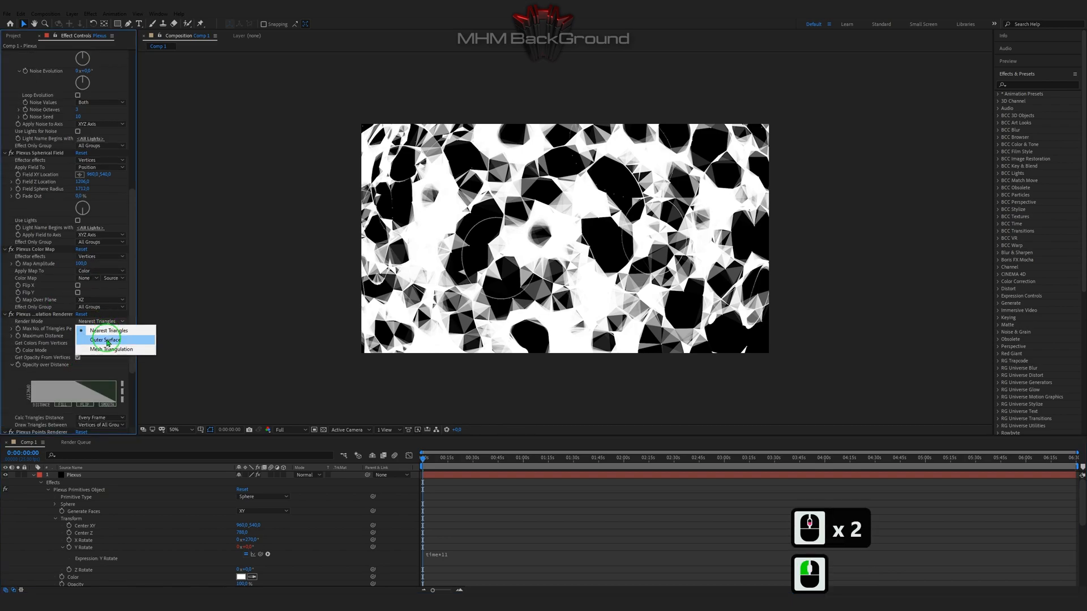
pyautogui.click(107, 344)
pyautogui.click(82, 329)
pyautogui.write('1')
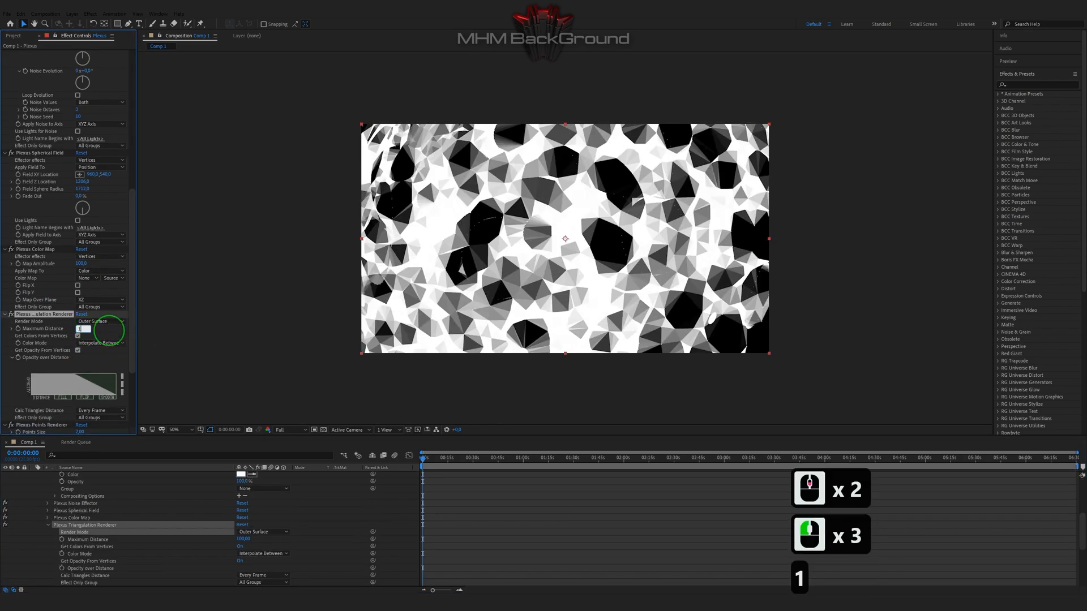
pyautogui.write('19')
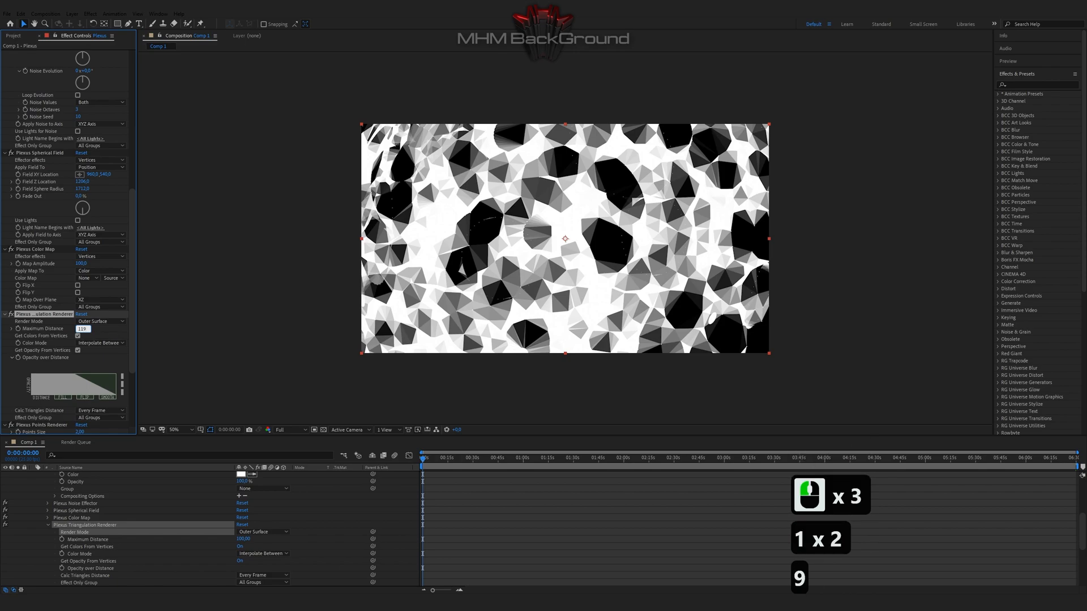
pyautogui.click(99, 343)
pyautogui.click(106, 358)
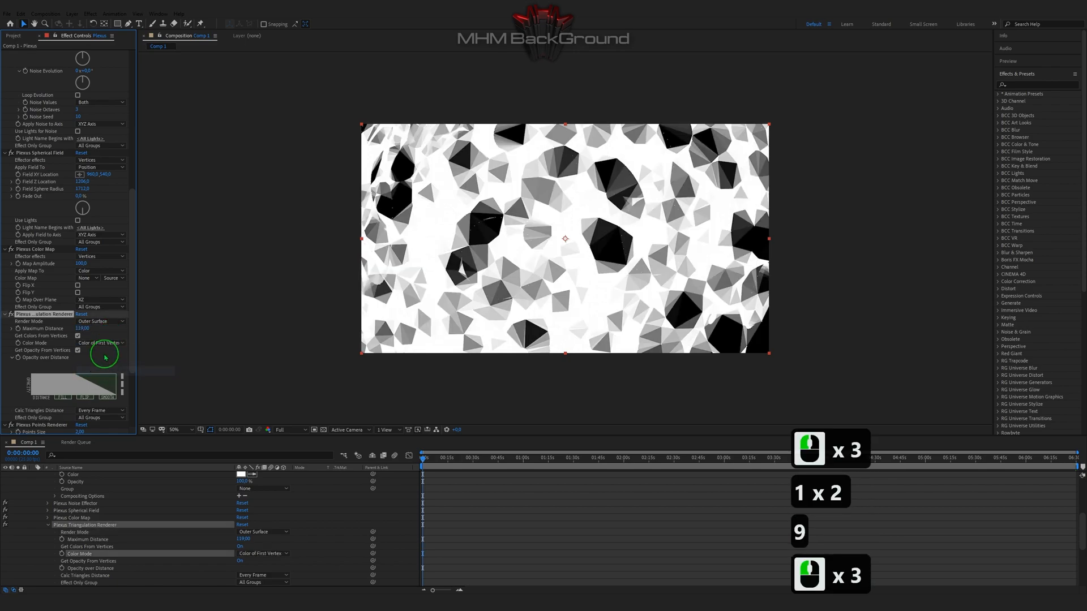
# Turn off Get Opacity From Vertices in the Triangulation Renderer and set Triangles Opacity to 100%.
pyautogui.scroll(-1, 105, 358)
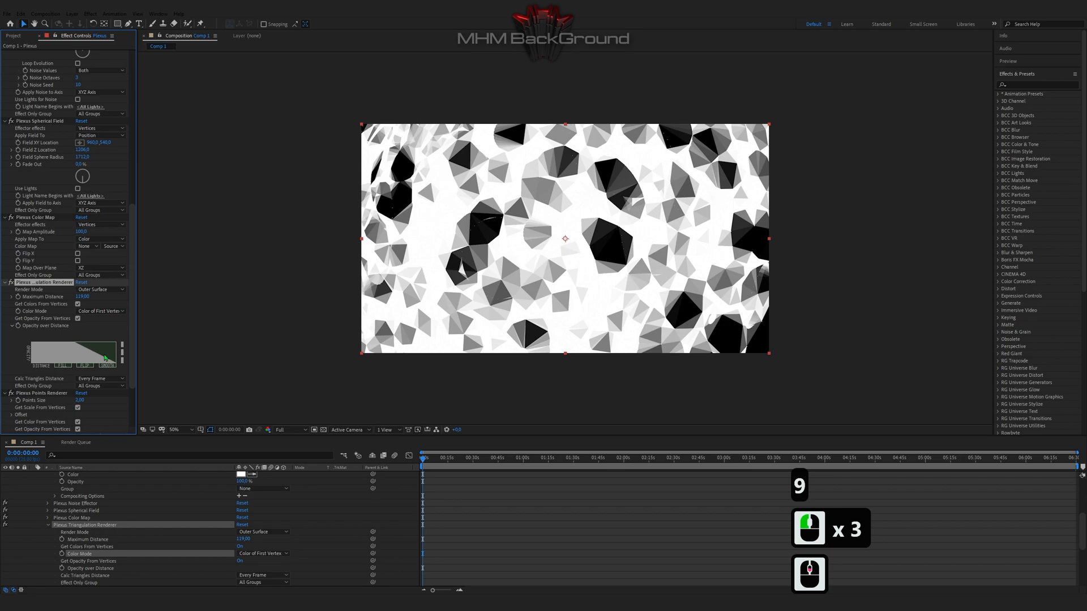
pyautogui.click(78, 318)
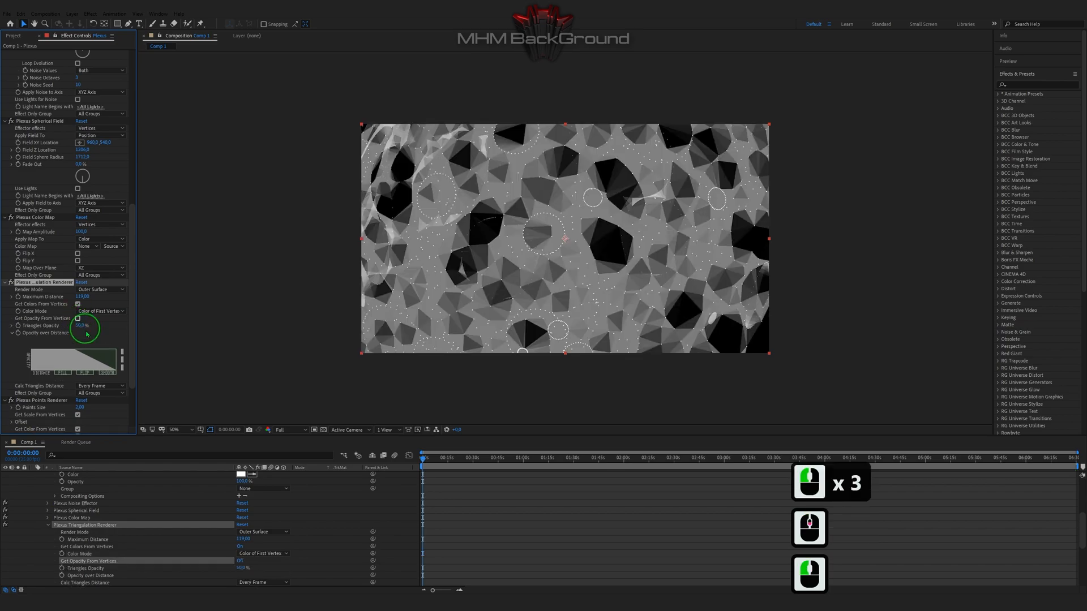
pyautogui.click(211, 332)
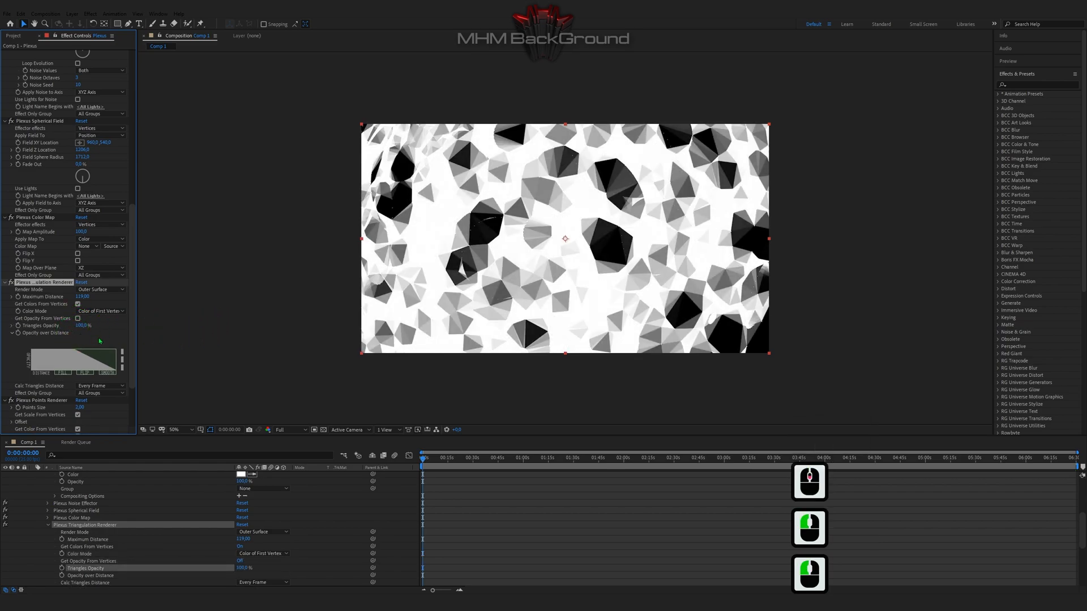
# Set the Plexus Points Renderer's Points Size to 11.8, turn off Get Scale From Vertices and preview the animation.
pyautogui.scroll(-3, 100, 341)
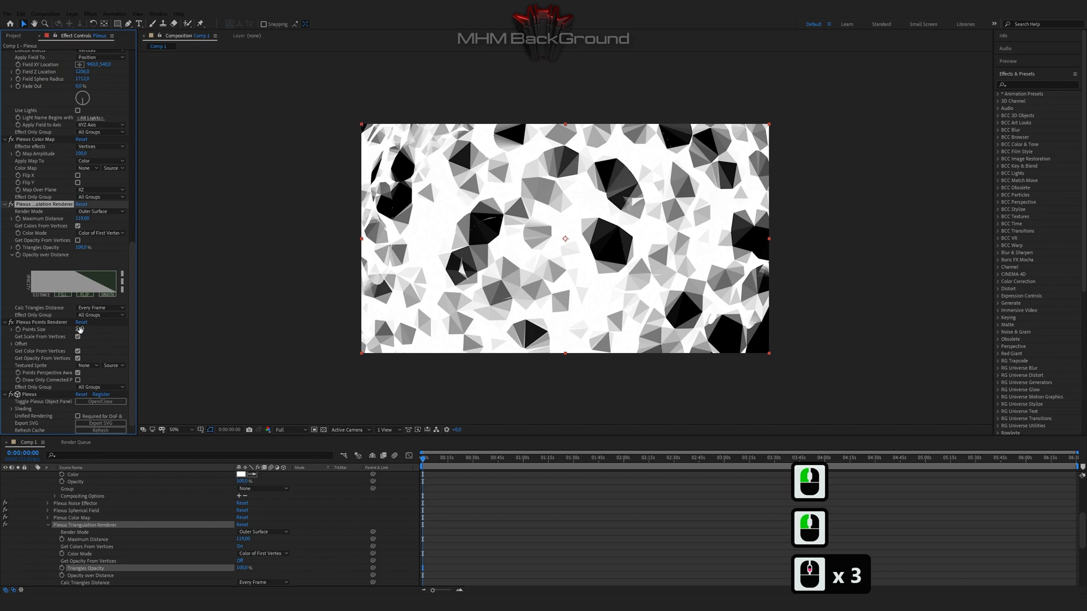
pyautogui.click(80, 328)
pyautogui.write('11.')
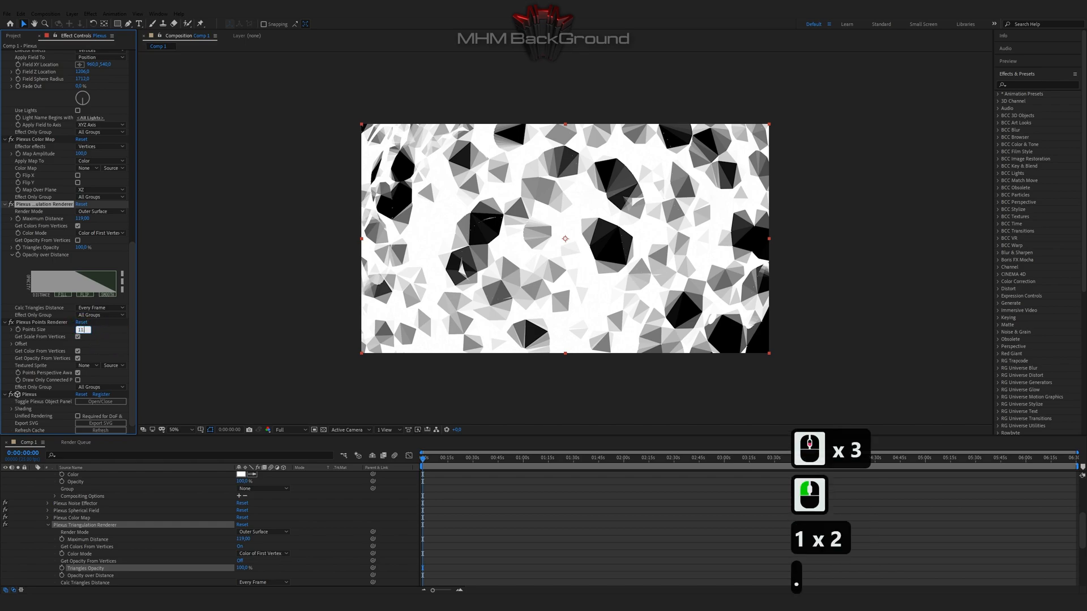
pyautogui.write('8')
pyautogui.click(107, 338)
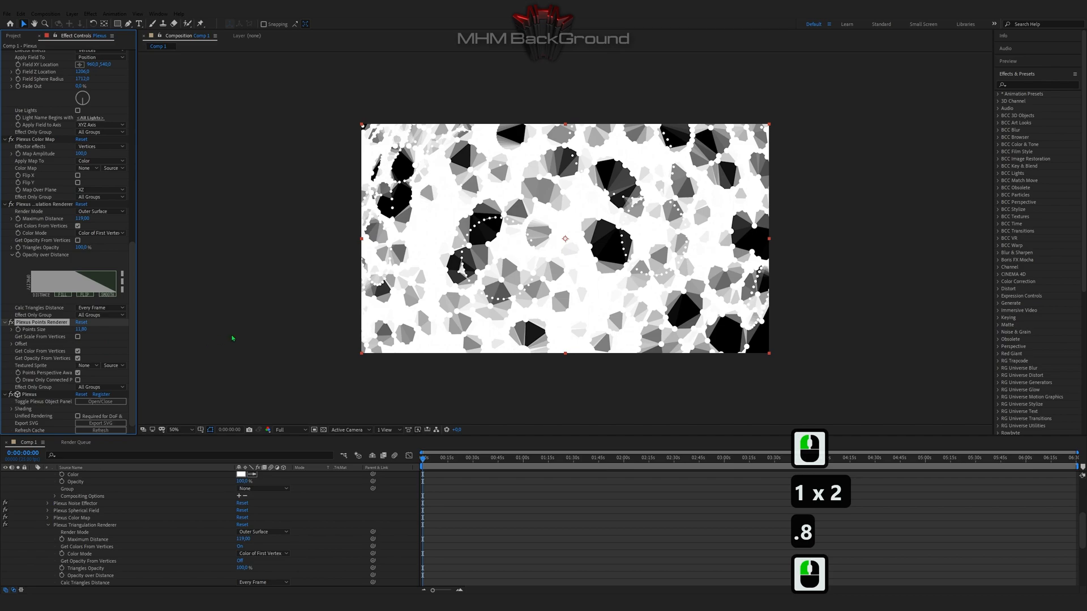
pyautogui.press('space')
pyautogui.press('space')
pyautogui.press('space')
pyautogui.press('space')
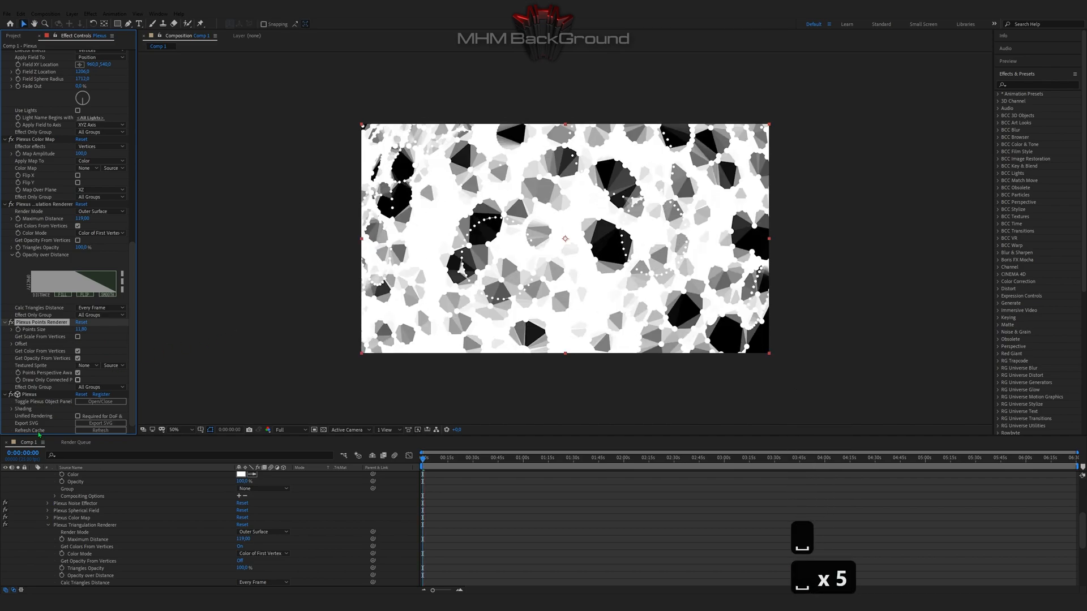
# Collapse the Plexus layer's properties and apply the Optical Flares effect to the Optical Flares layer.
pyautogui.scroll(7, 49, 492)
pyautogui.click(33, 476)
pyautogui.click(78, 482)
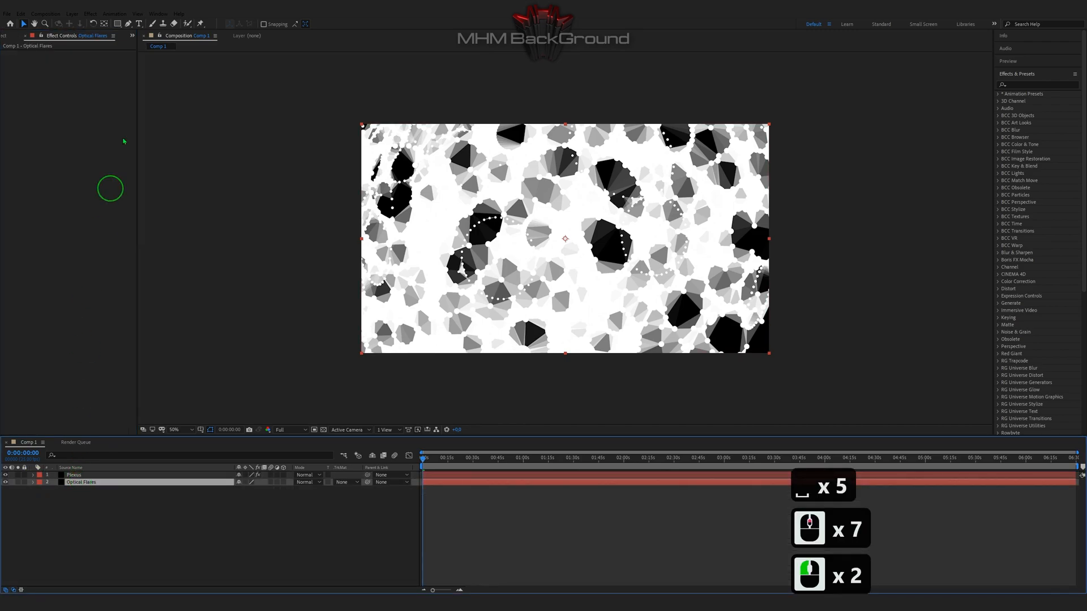
pyautogui.click(90, 14)
pyautogui.moveTo(169, 575)
pyautogui.click(222, 586)
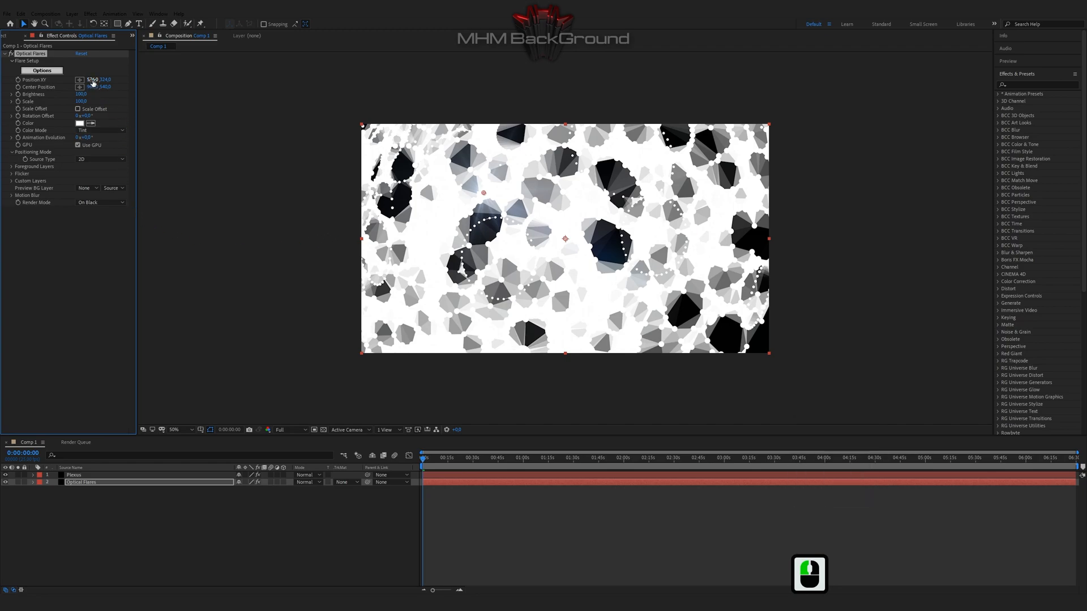
# Set the Optical Flares Position XY to 872, 412 and the Scale to 110.
pyautogui.click(93, 81)
pyautogui.write('872')
pyautogui.press('Tab')
pyautogui.write('412')
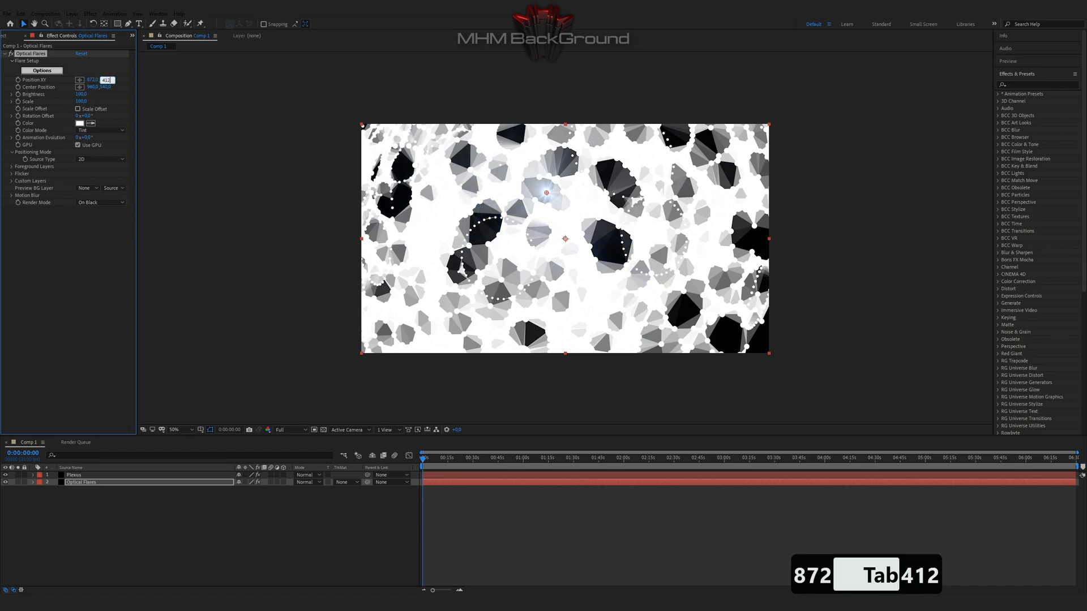
pyautogui.click(81, 102)
pyautogui.write('110')
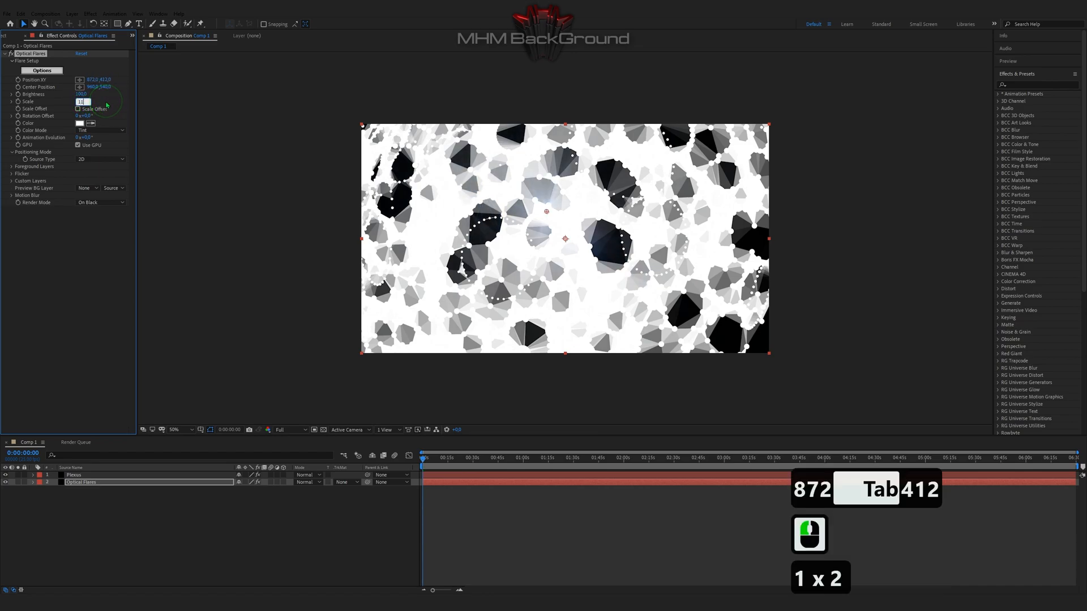
pyautogui.click(106, 104)
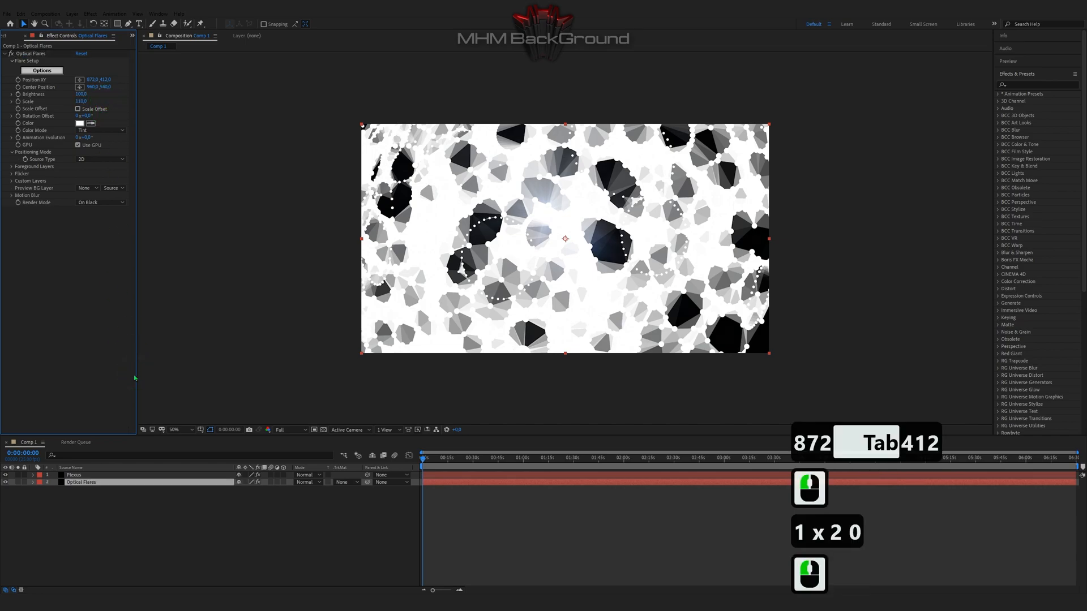
# Solo the Optical Flares layer and set its effect's Render Mode to On Transparent.
pyautogui.click(18, 483)
pyautogui.click(88, 203)
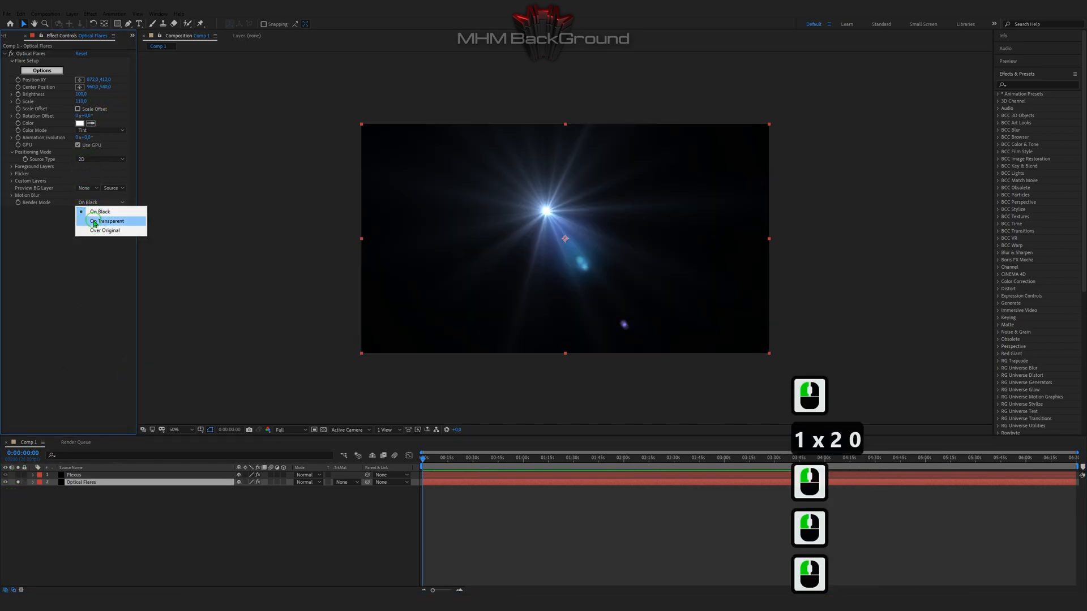
pyautogui.click(106, 221)
# Open the Optical Flares options and delete every lens object from the flare stack.
pyautogui.click(53, 71)
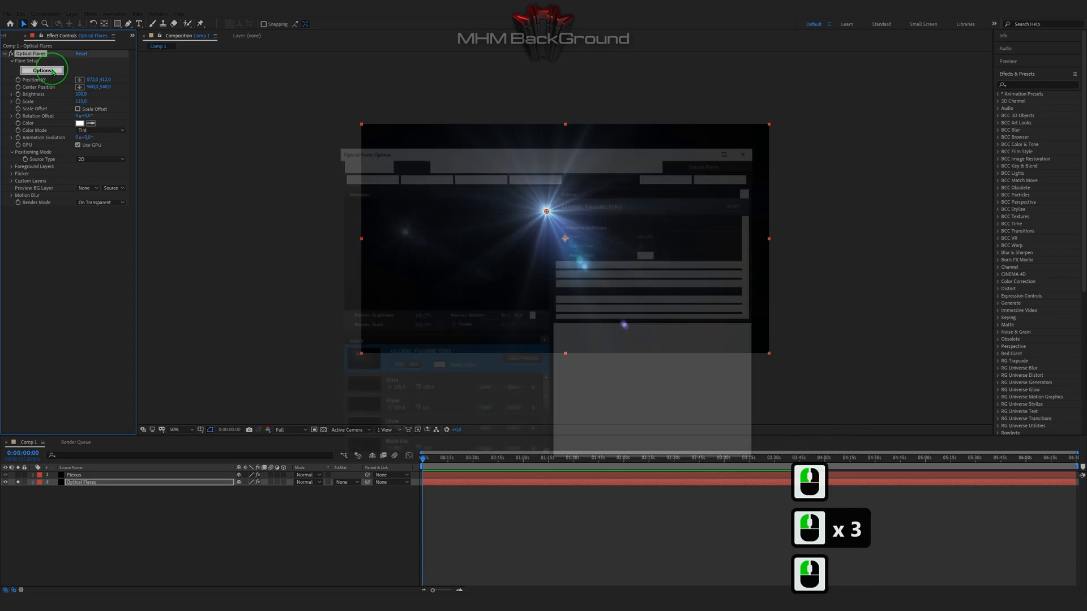
pyautogui.click(533, 391)
pyautogui.click(533, 391)
pyautogui.click(532, 392)
pyautogui.click(533, 391)
pyautogui.click(533, 391)
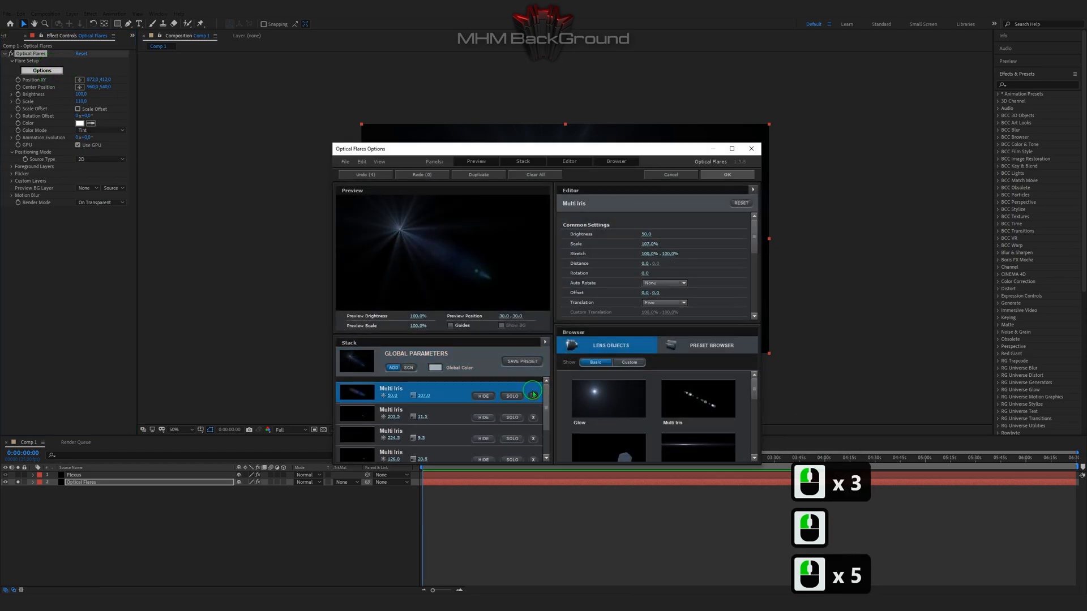
pyautogui.click(533, 392)
pyautogui.click(533, 392)
pyautogui.click(533, 392)
pyautogui.click(533, 392)
pyautogui.click(533, 393)
pyautogui.click(533, 392)
pyautogui.click(532, 392)
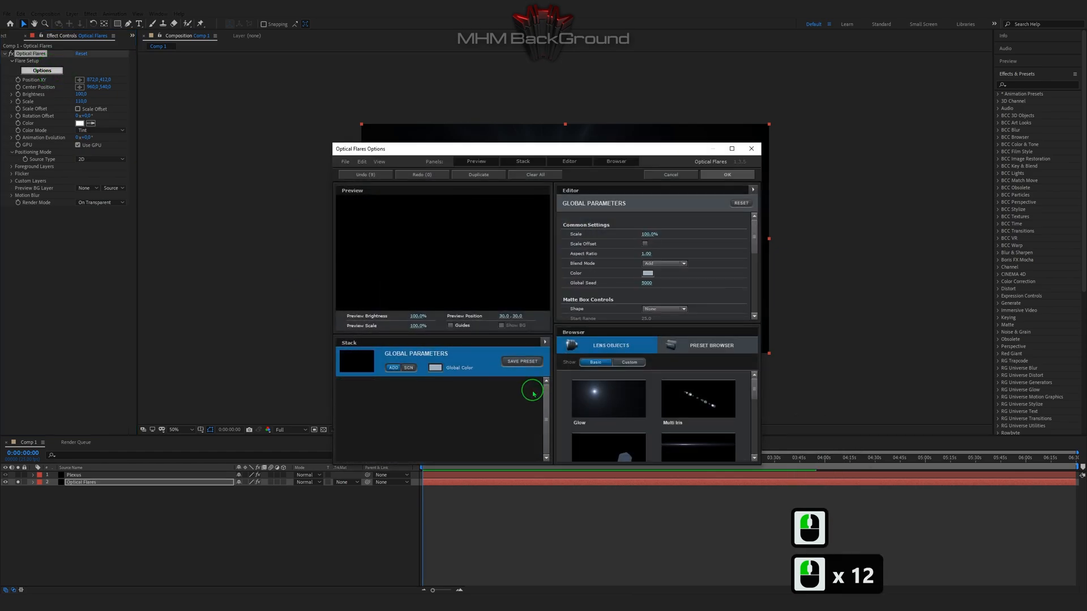
# Add a Streak lens object to the flare and set its Color 1 to cyan.
pyautogui.click(711, 443)
pyautogui.scroll(-3, 719, 288)
pyautogui.click(649, 298)
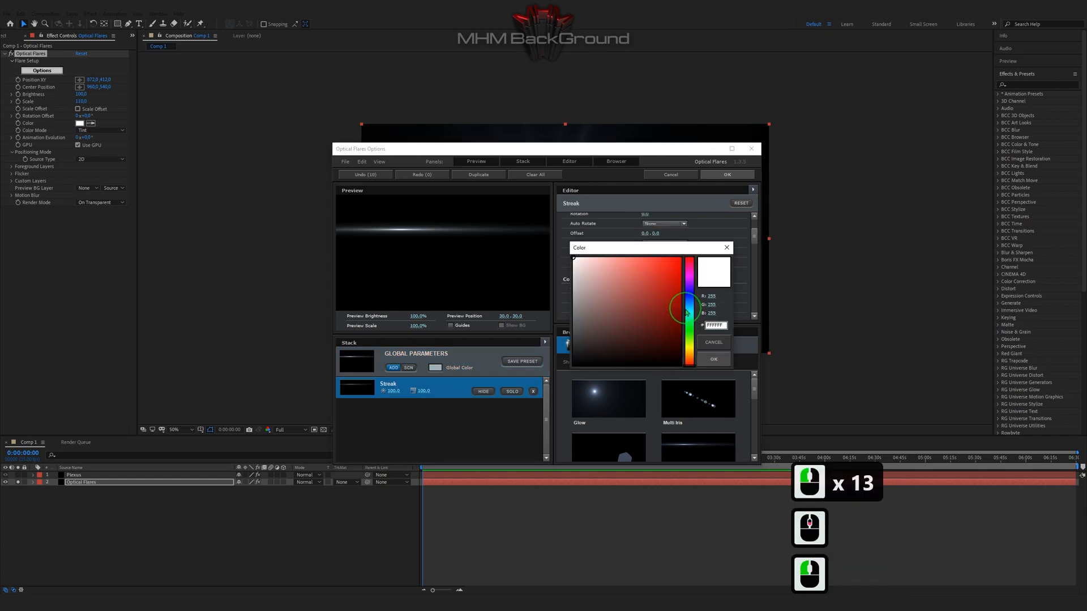
pyautogui.click(688, 313)
pyautogui.moveTo(688, 321); pyautogui.dragTo(689, 311)
pyautogui.click(681, 258)
pyautogui.click(714, 358)
# Set the streak's Color 2 to purple and its Gradient Loops to 10.
pyautogui.click(649, 311)
pyautogui.click(713, 335)
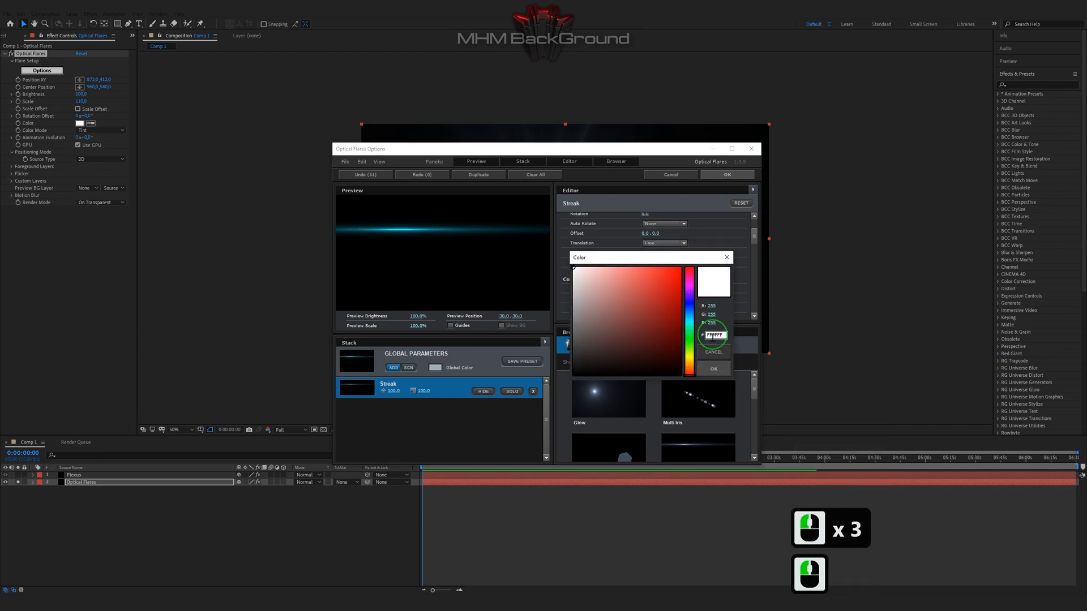
pyautogui.moveTo(688, 301); pyautogui.dragTo(745, 260)
pyautogui.click(720, 368)
pyautogui.moveTo(646, 319); pyautogui.dragTo(765, 310)
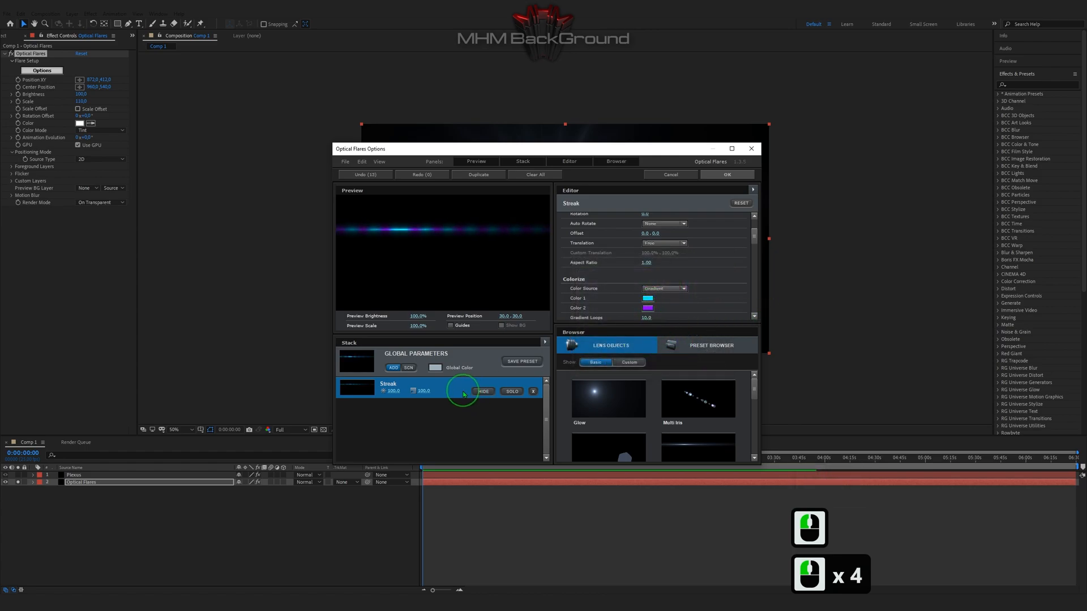
# Duplicate the streak and set the copy's Distance to -100.
pyautogui.scroll(3, 694, 298)
pyautogui.hotkey('ctrl', 'c')
pyautogui.hotkey('ctrl', 'd')
pyautogui.doubleClick(645, 263)
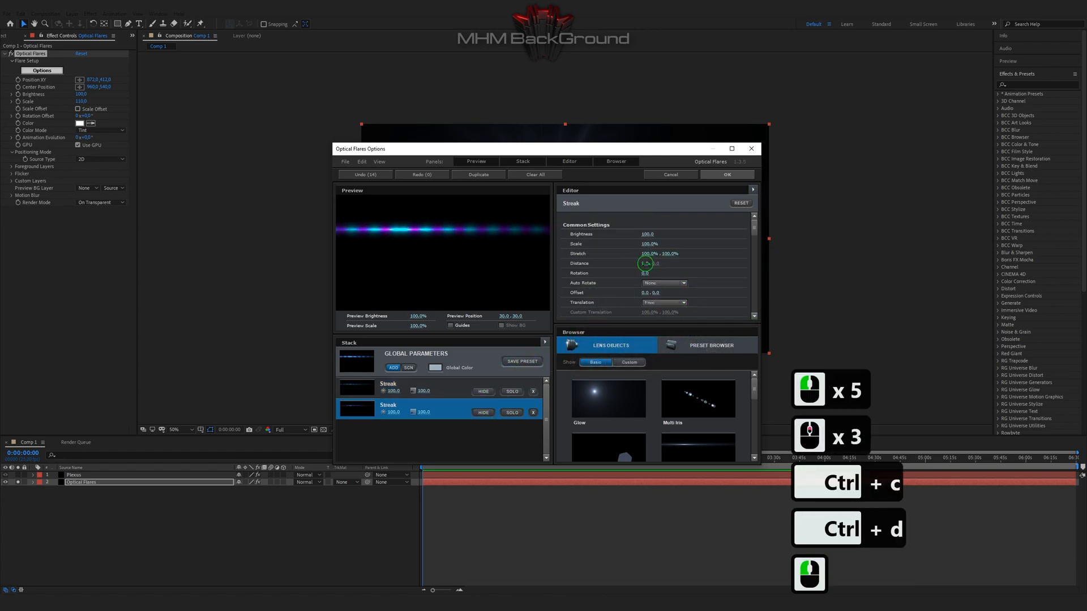
pyautogui.write('-10')
pyautogui.press('Return')
# Duplicate the streak again and set the new copy's Distance to 200.
pyautogui.hotkey('ctrl', 'c')
pyautogui.hotkey('ctrl', 'd')
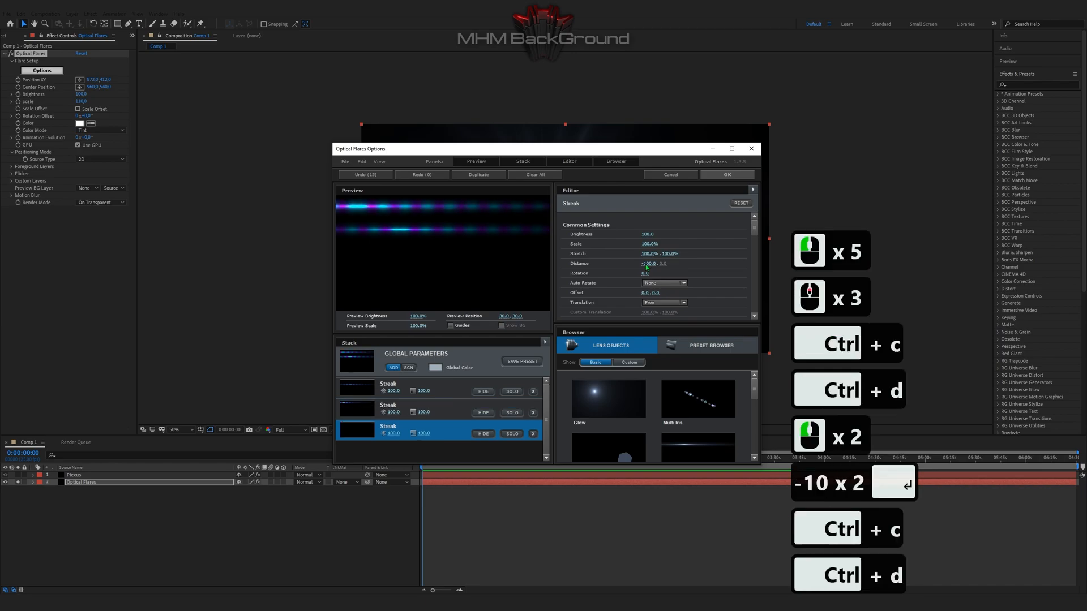
pyautogui.click(646, 264)
pyautogui.write('20')
pyautogui.press('Return')
# Add another duplicate of the streak with its Distance set to 100.
pyautogui.hotkey('ctrl', 'c')
pyautogui.hotkey('ctrl', 'd')
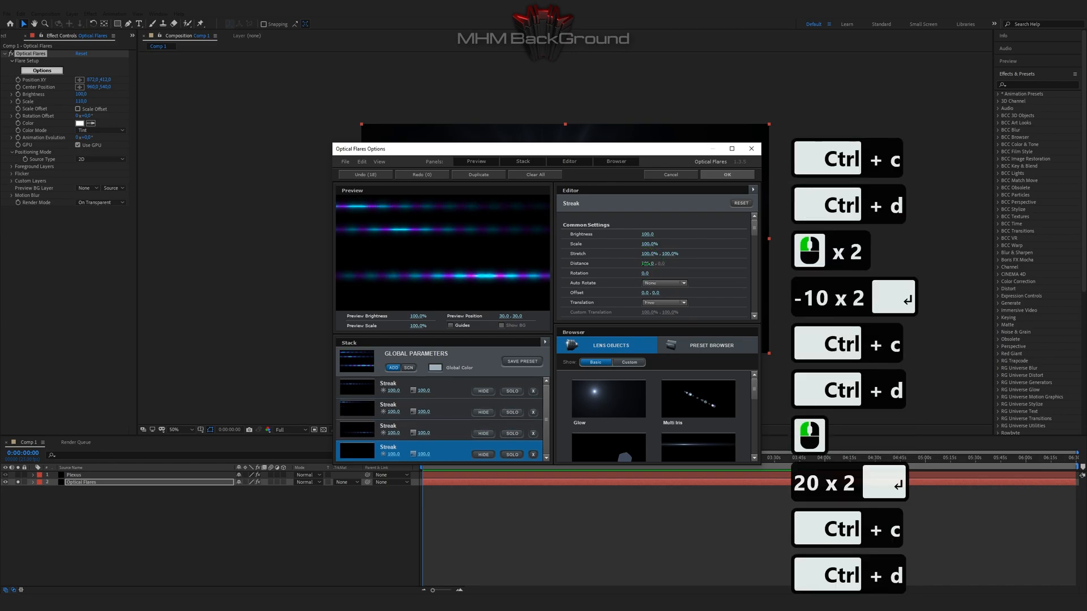
pyautogui.click(647, 263)
pyautogui.write('10')
pyautogui.press('Return')
# Make a final duplicate of the streak and set its Distance to 300.
pyautogui.hotkey('ctrl', 'c')
pyautogui.hotkey('ctrl', 'd')
pyautogui.click(646, 264)
pyautogui.write('30')
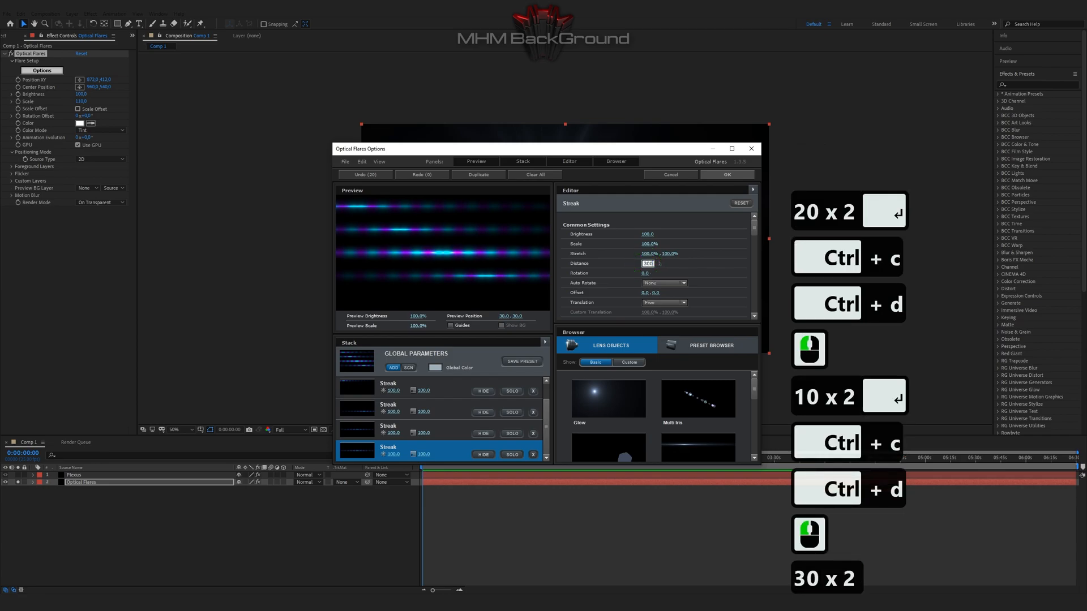
pyautogui.press('Return')
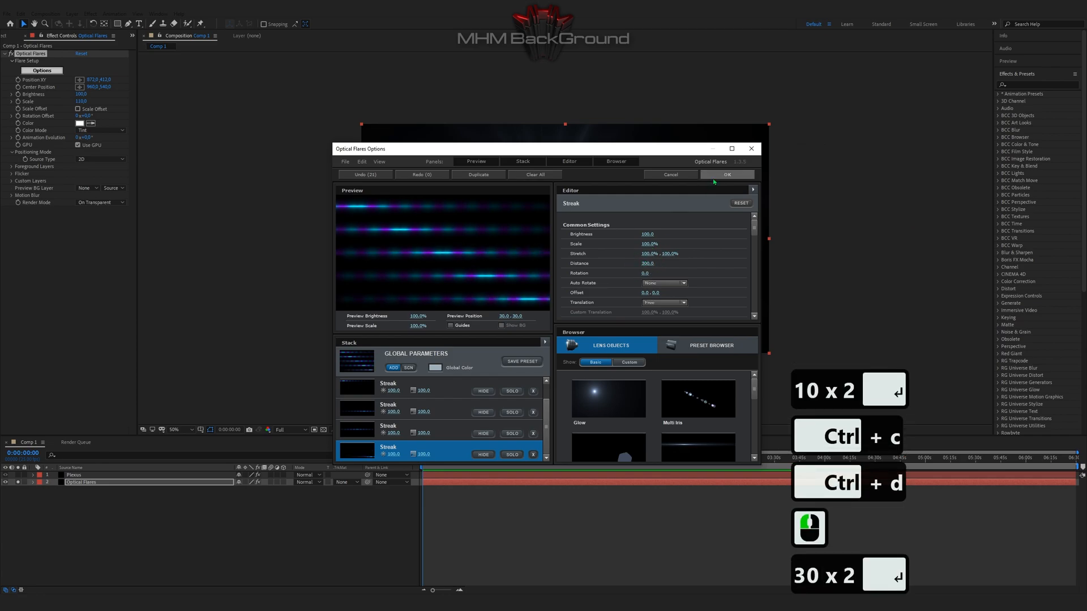
# Accept the Optical Flares options and turn off solo on the Optical Flares layer.
pyautogui.click(727, 175)
pyautogui.click(39, 486)
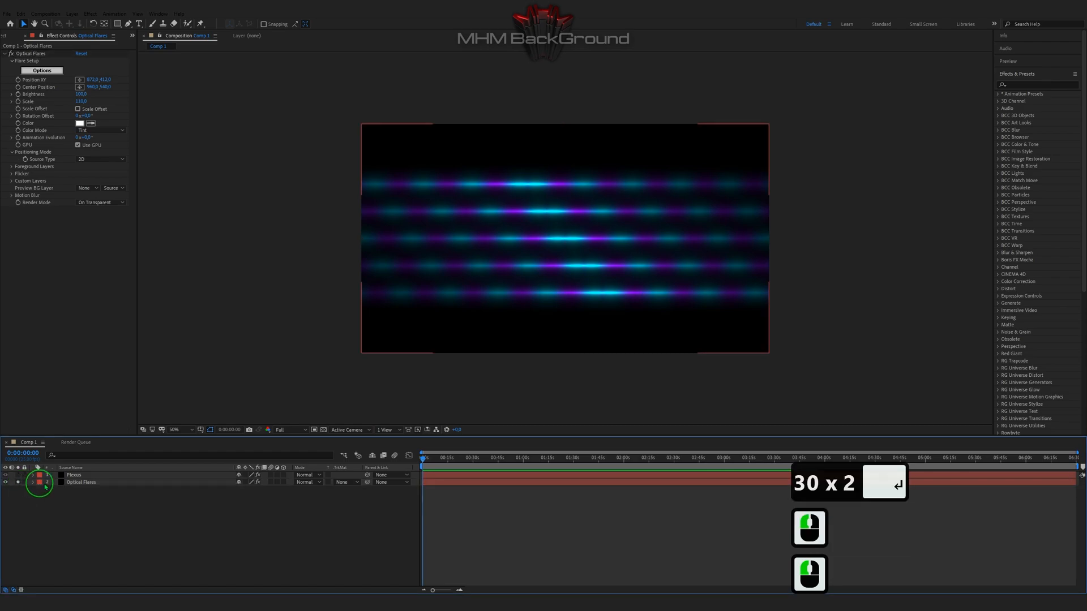
pyautogui.click(18, 483)
# Set the Plexus Color Map's map layer to Optical Flares, sampled with its effects applied.
pyautogui.click(78, 476)
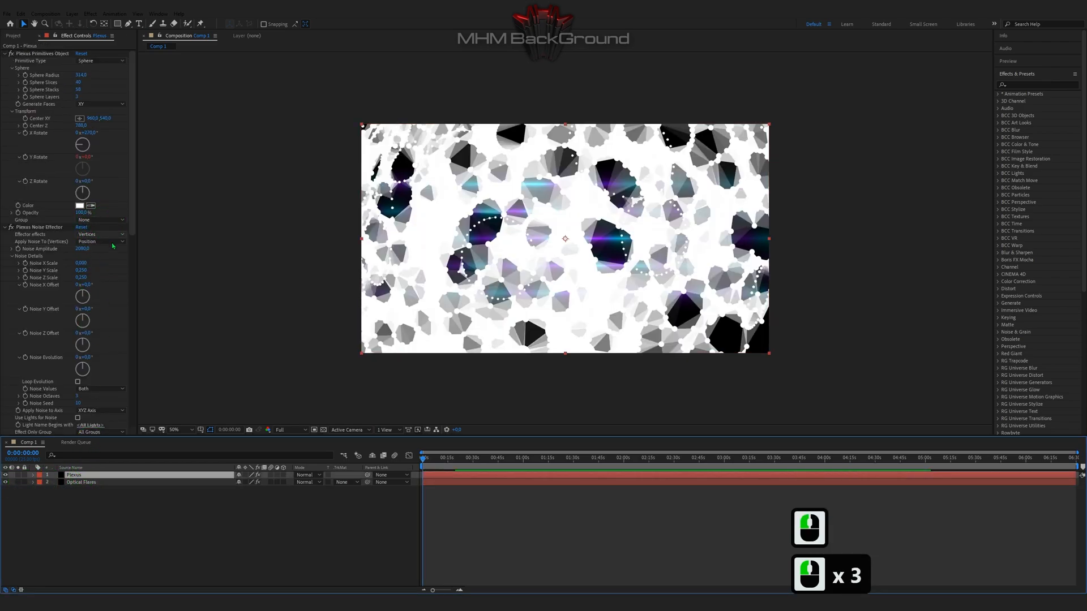
pyautogui.scroll(-3, 114, 282)
pyautogui.scroll(-2, 114, 283)
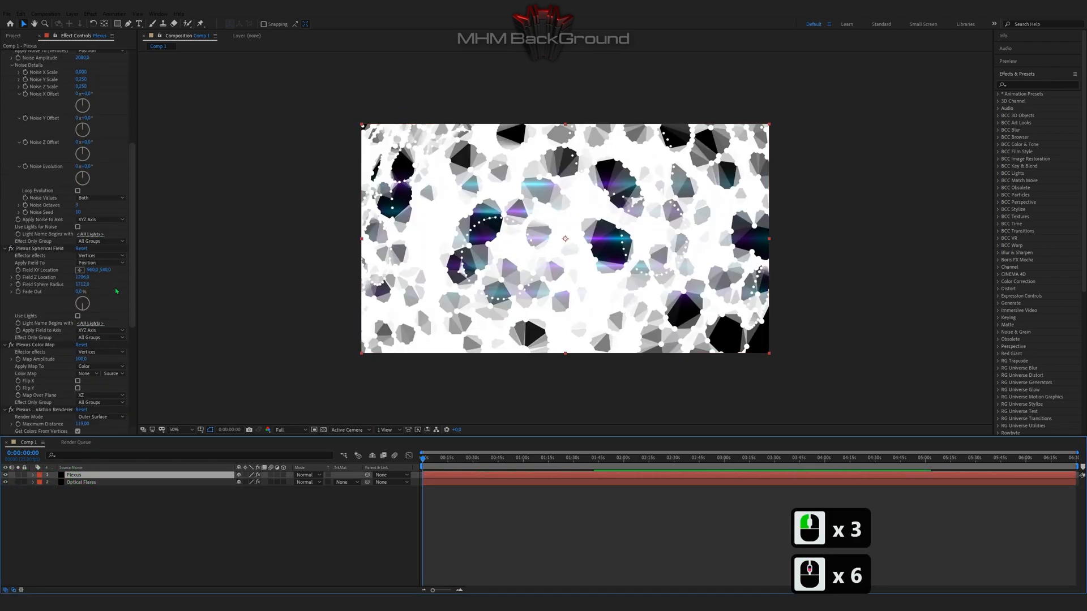
pyautogui.click(90, 374)
pyautogui.click(110, 385)
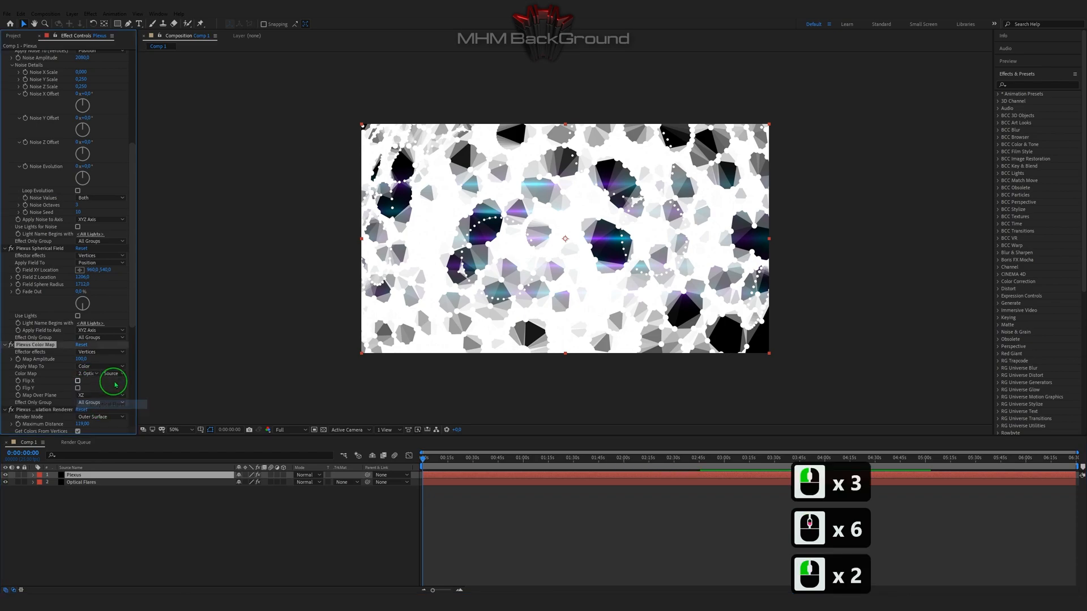
pyautogui.click(113, 374)
pyautogui.click(119, 402)
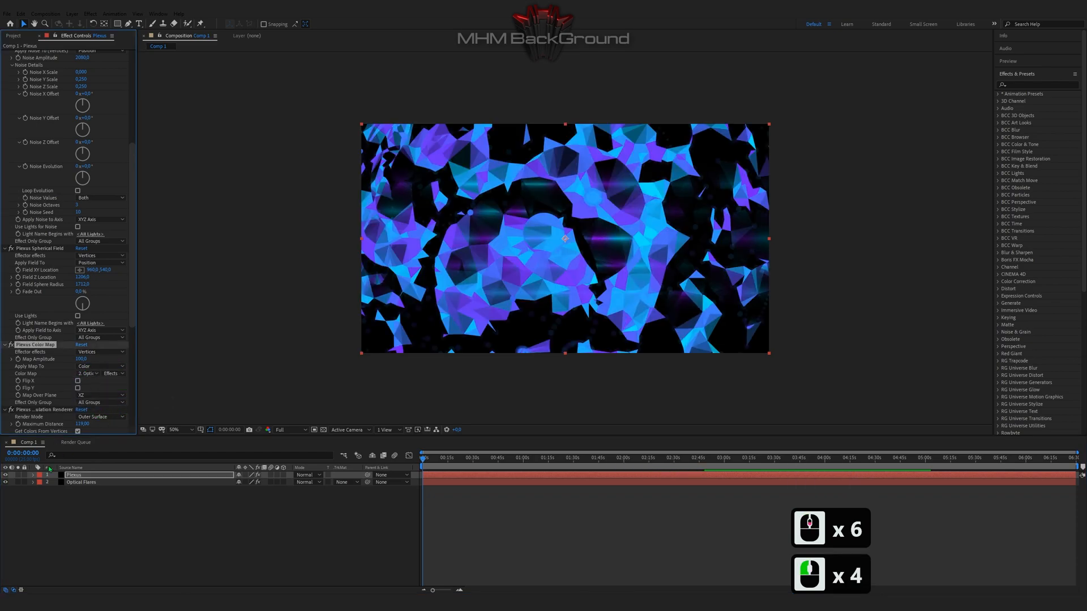
# Hide the Optical Flares layer and create a new white solid layer.
pyautogui.click(68, 509)
pyautogui.click(68, 509)
pyautogui.rightClick(69, 511)
pyautogui.moveTo(109, 424)
pyautogui.click(195, 439)
pyautogui.click(109, 196)
pyautogui.click(247, 388)
pyautogui.click(432, 391)
pyautogui.click(144, 220)
pyautogui.click(98, 446)
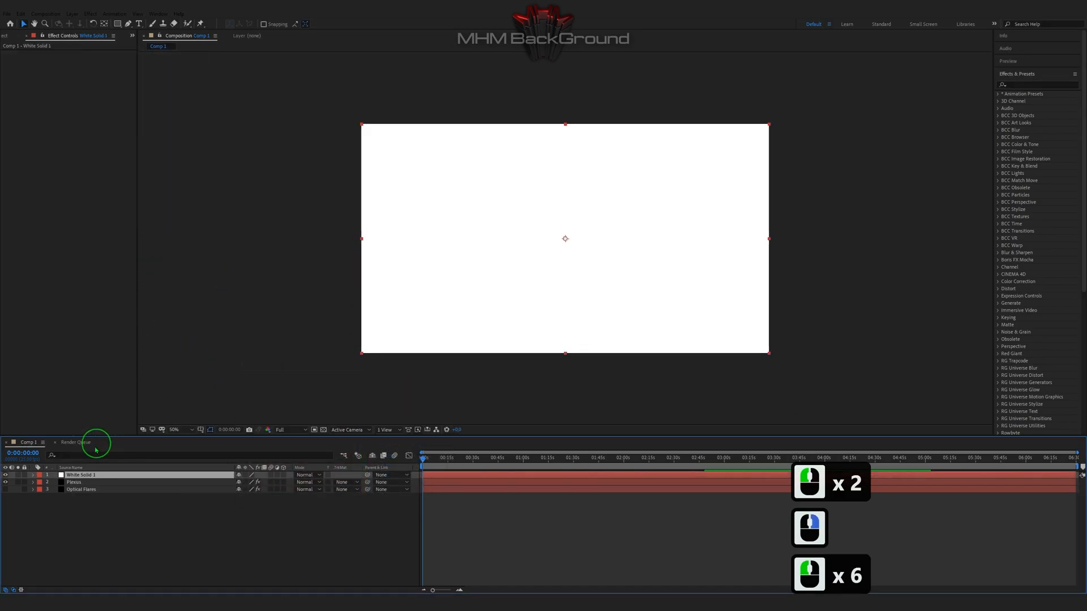
# Move the white solid to the bottom of the layer stack and preview the animation.
pyautogui.moveTo(83, 475); pyautogui.dragTo(83, 500)
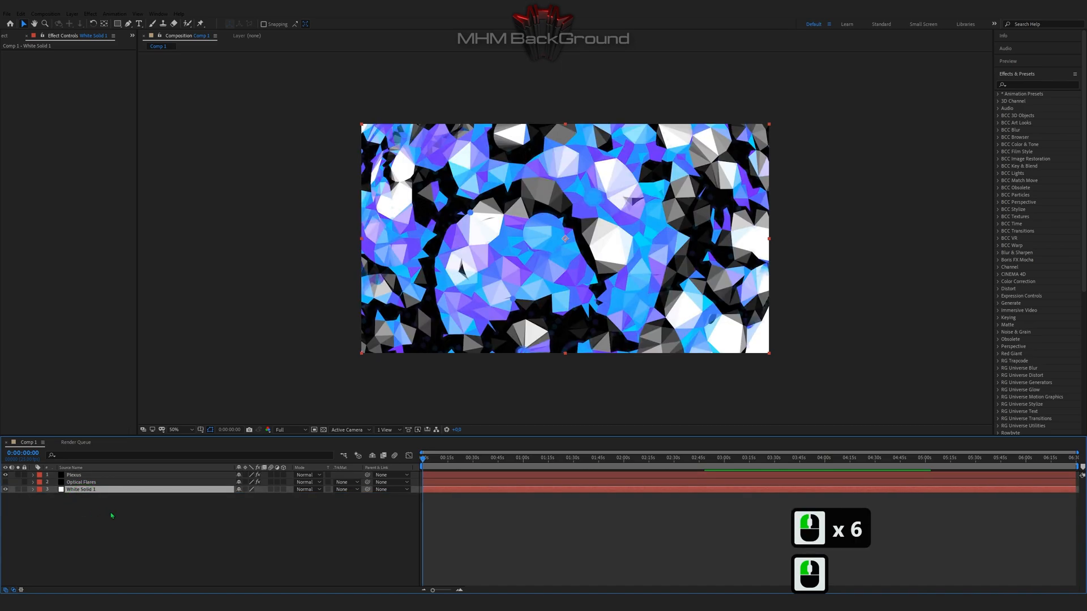
pyautogui.press('space')
pyautogui.press('space')
pyautogui.press('space')
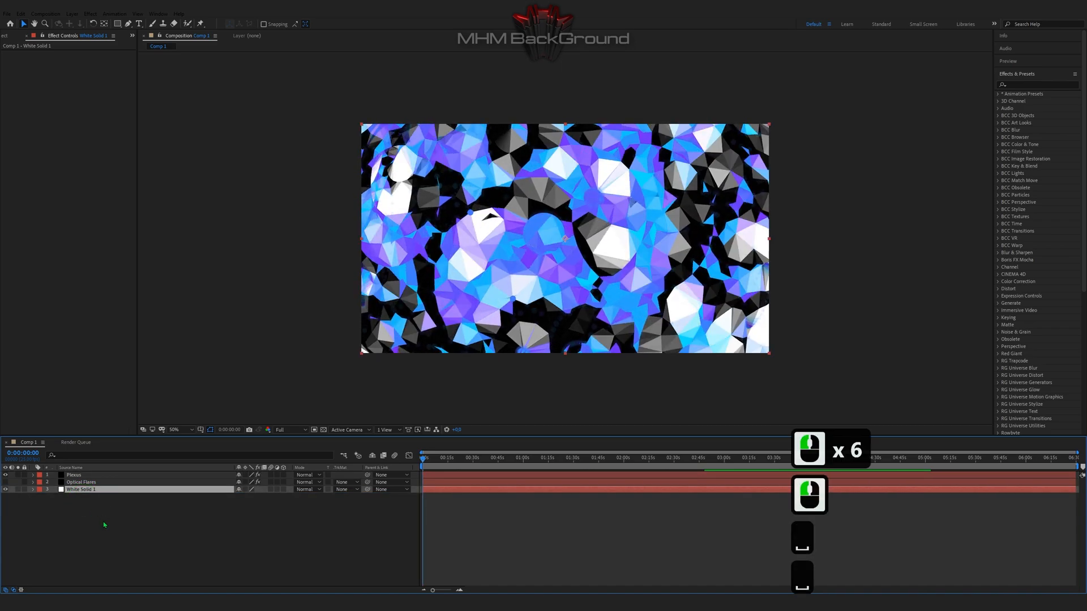
pyautogui.press('space')
pyautogui.press('space')
pyautogui.press('space')
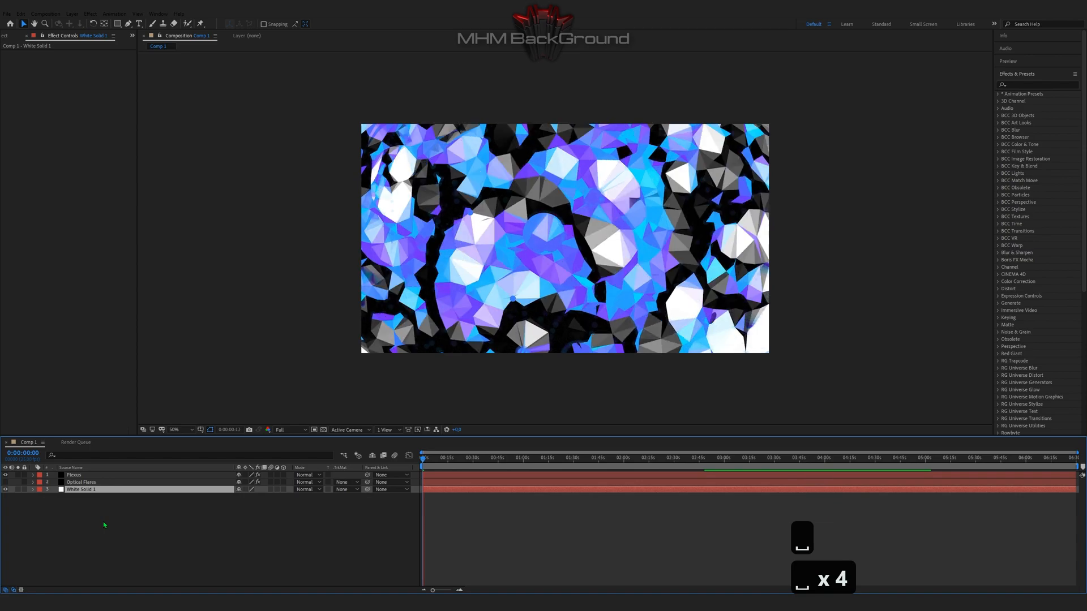
pyautogui.press('space')
pyautogui.press('space')
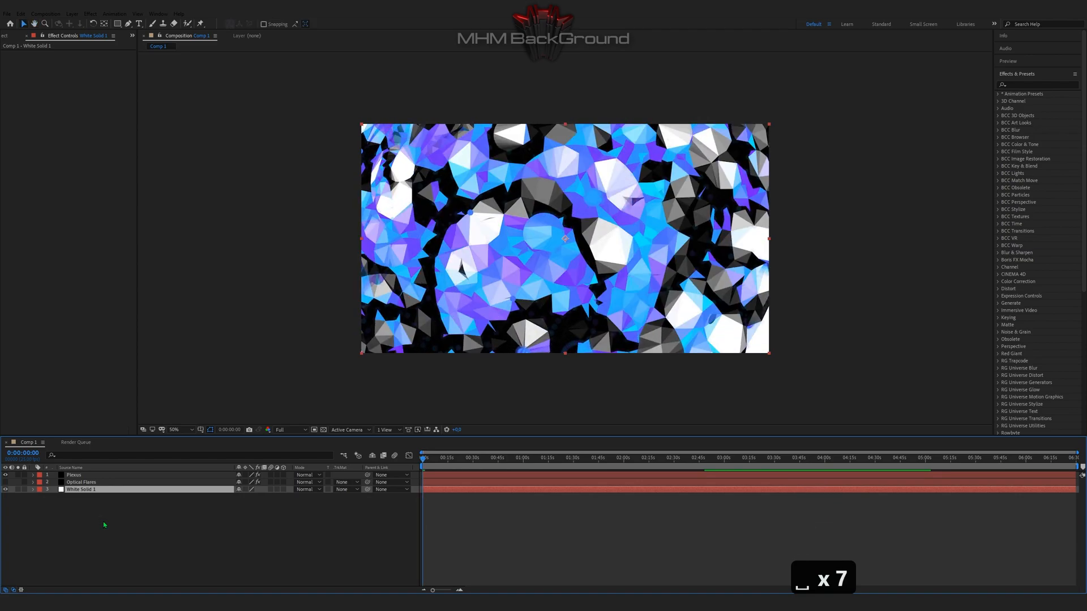
# Create a new adjustment layer at the top of the layer stack.
pyautogui.click(103, 524)
pyautogui.rightClick(103, 523)
pyautogui.click(141, 434)
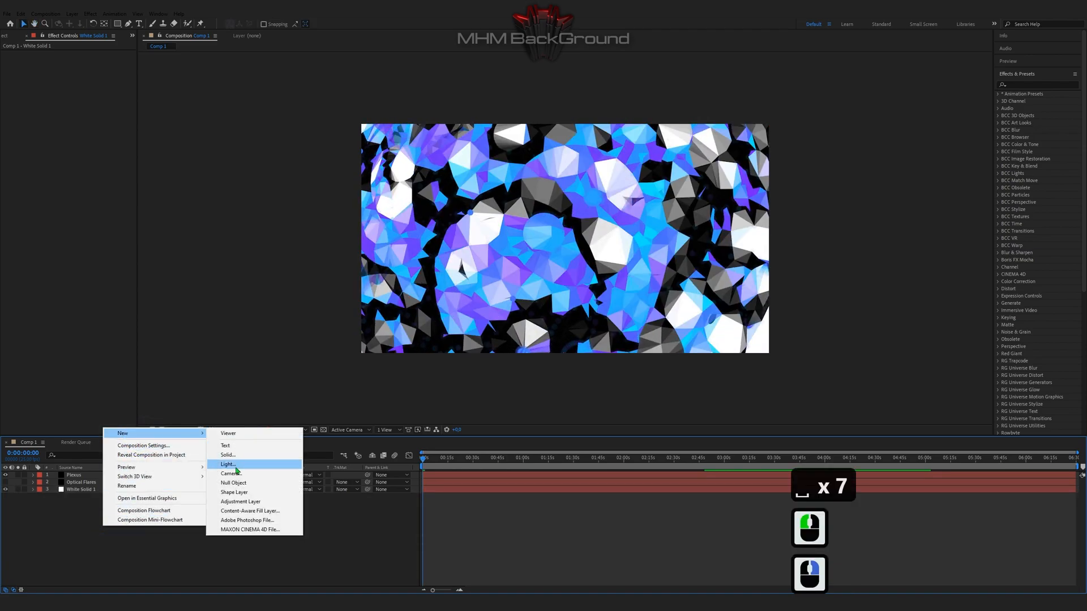
pyautogui.click(239, 502)
# Find the Stylize Glow effect and apply it to the adjustment layer.
pyautogui.click(1046, 85)
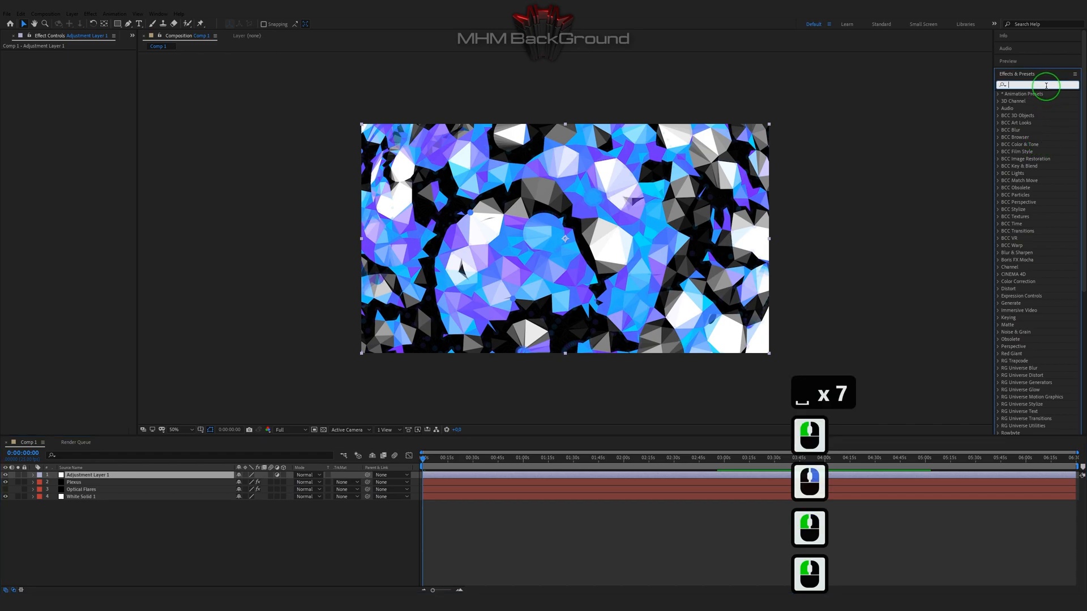
pyautogui.write('glow')
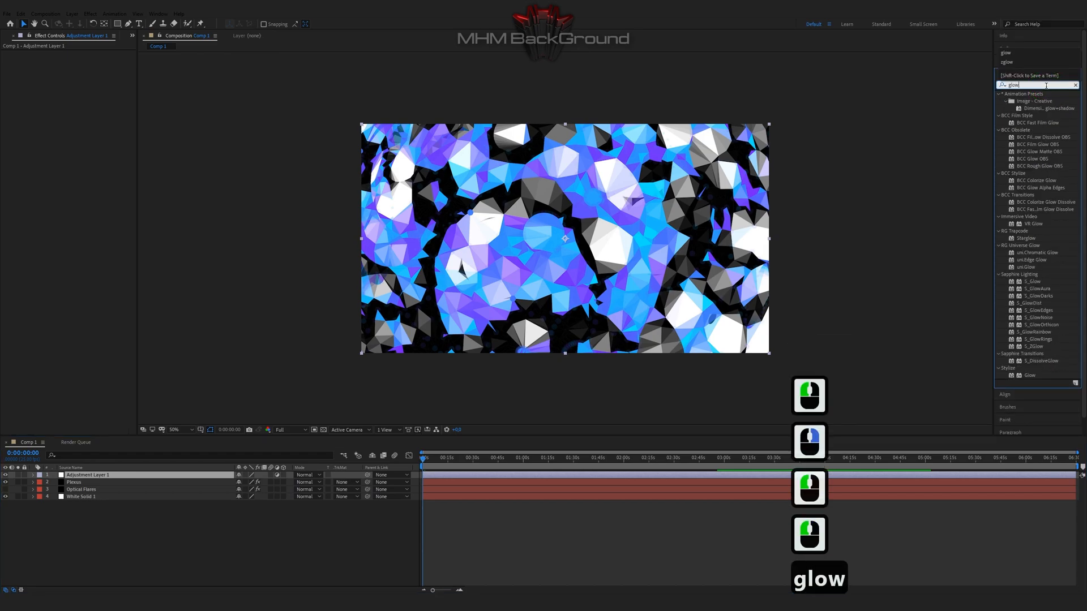
pyautogui.doubleClick(1030, 375)
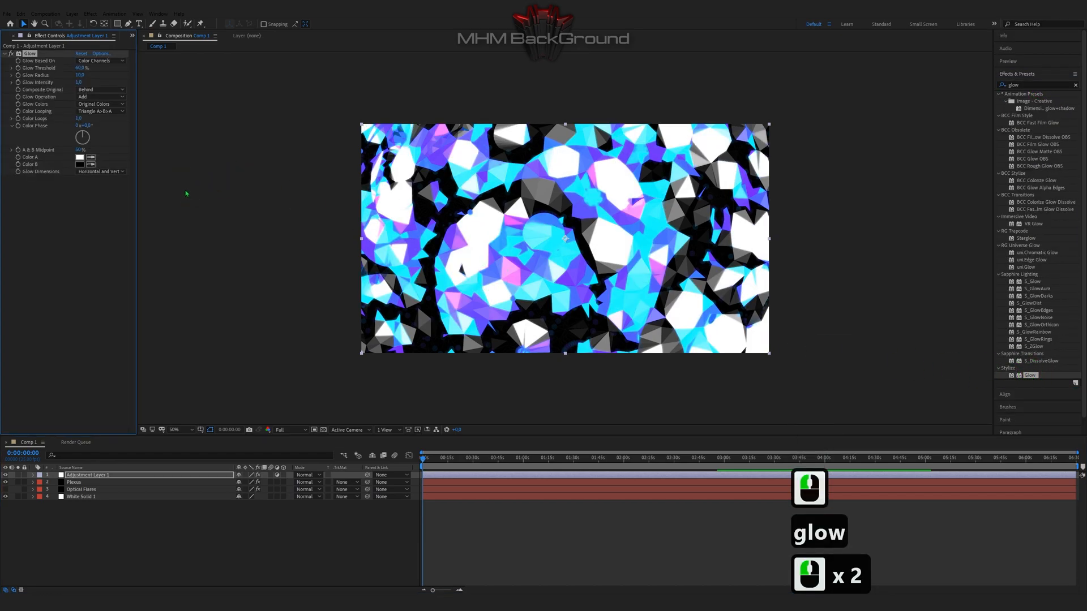
# Set the adjustment layer's Glow Radius to 95 and preview the animation.
pyautogui.click(82, 76)
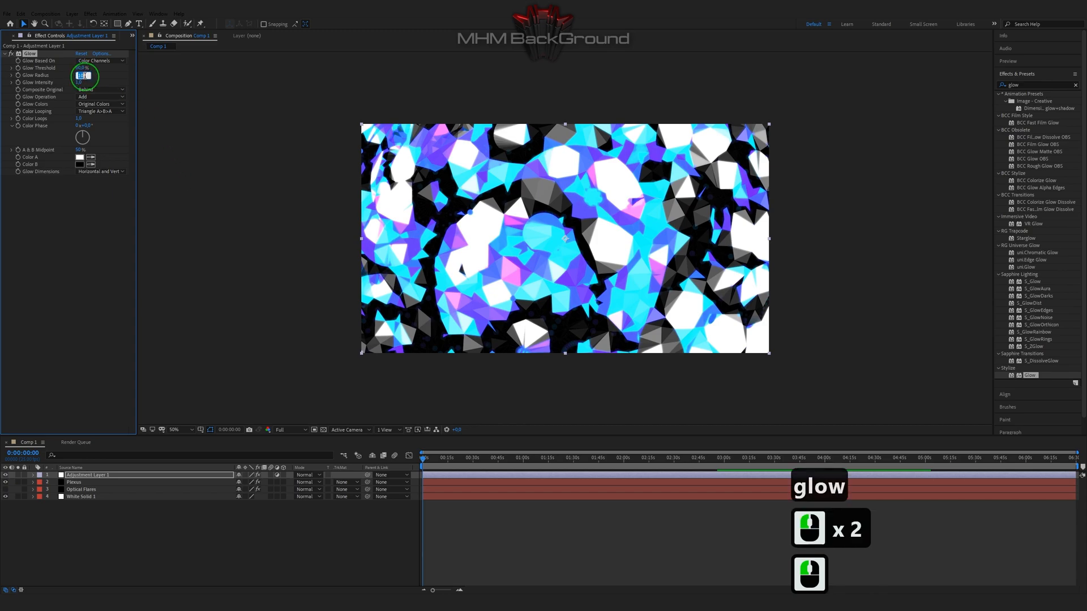
pyautogui.write('95')
pyautogui.click(99, 76)
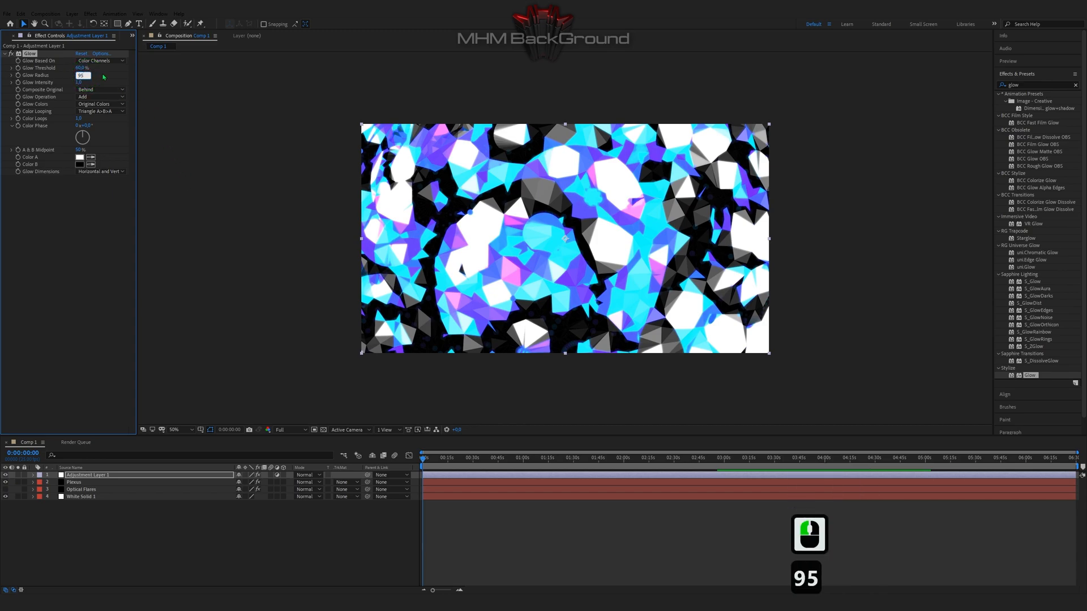
pyautogui.press('space')
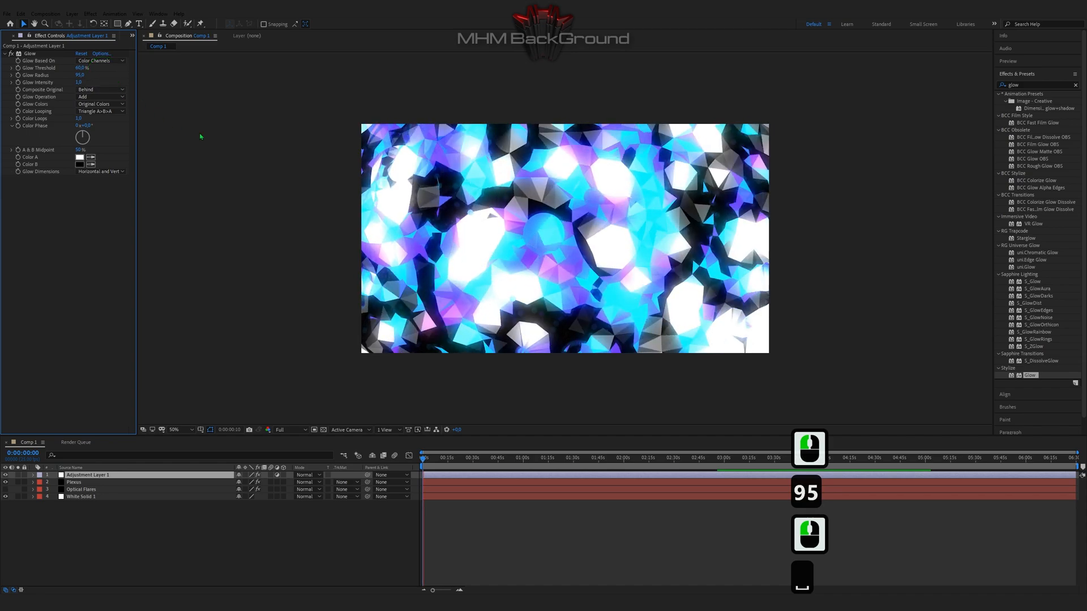
pyautogui.press('space')
pyautogui.press('space')
pyautogui.press('space')
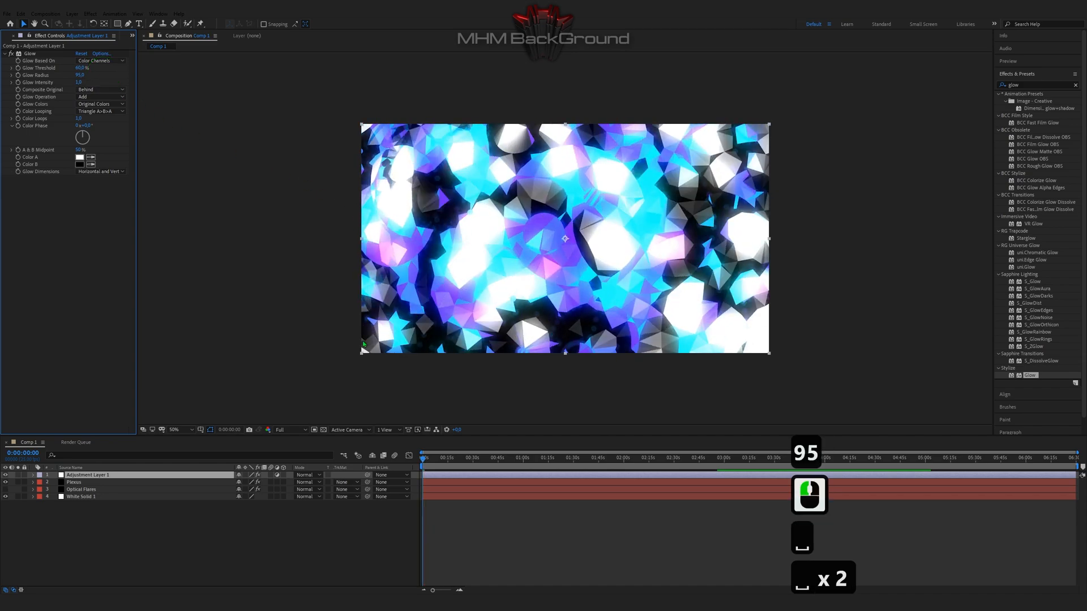
pyautogui.press('space')
pyautogui.press('space')
pyautogui.press('space')
# Disable Get Opacity From Vertices in the Plexus layer's Points Renderer and collapse the layer's properties in the timeline.
pyautogui.click(143, 484)
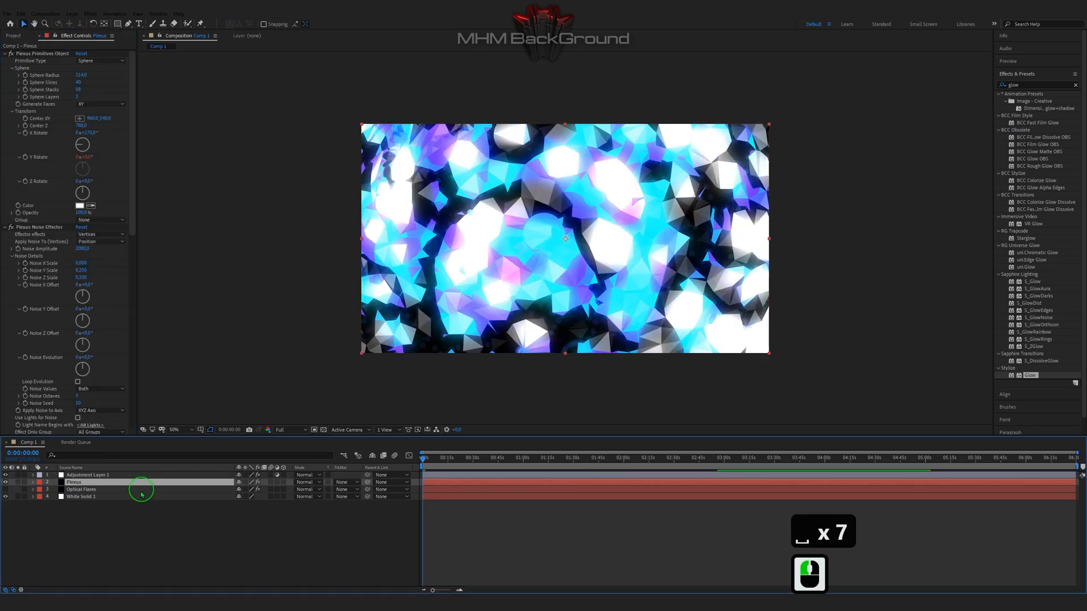
pyautogui.scroll(-10, 124, 371)
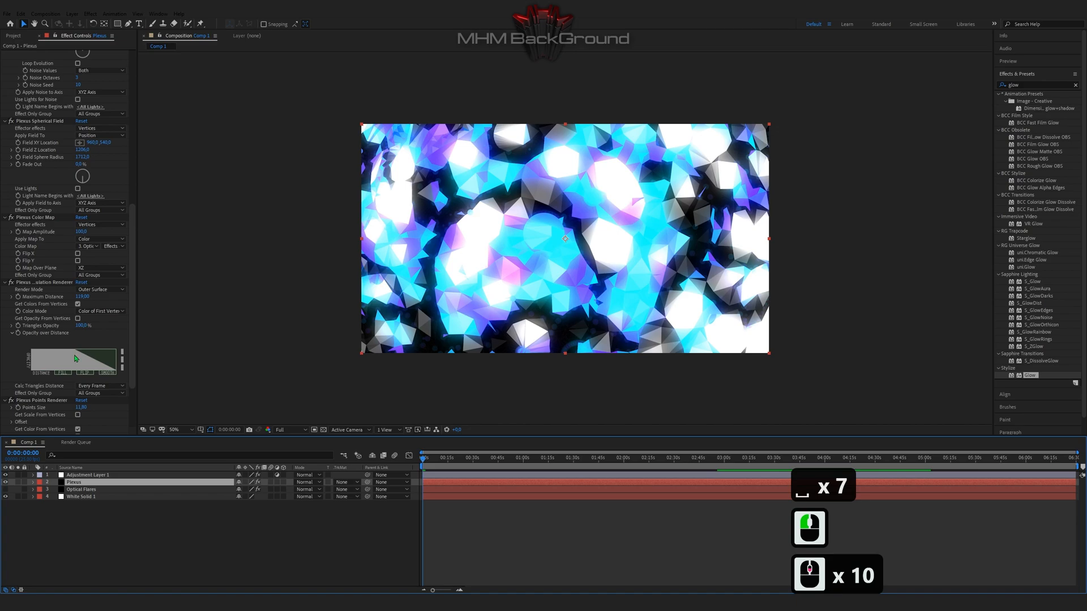
pyautogui.scroll(-2, 75, 358)
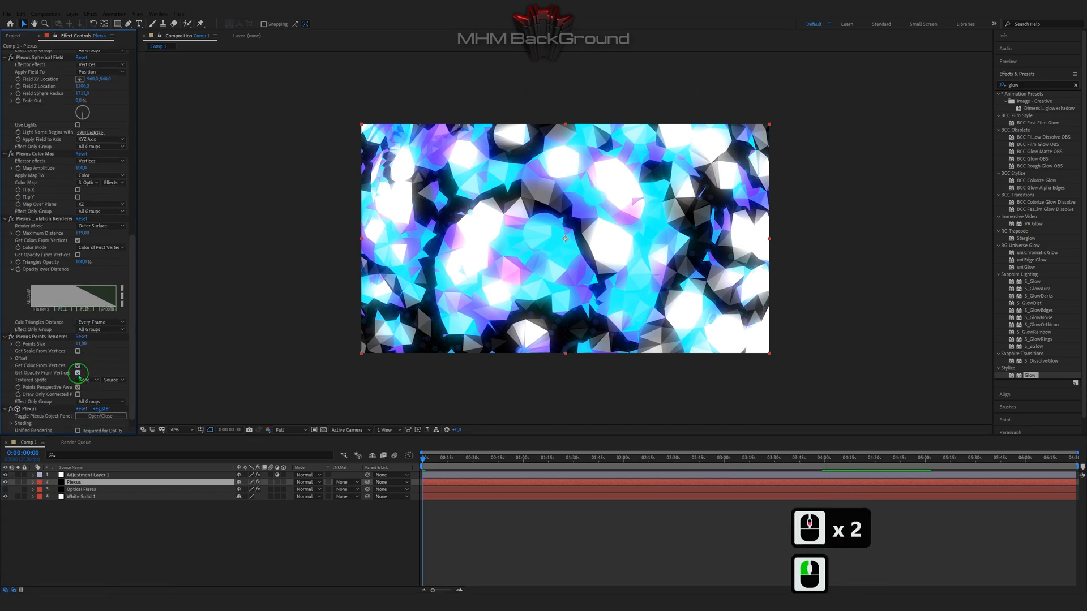
pyautogui.click(78, 373)
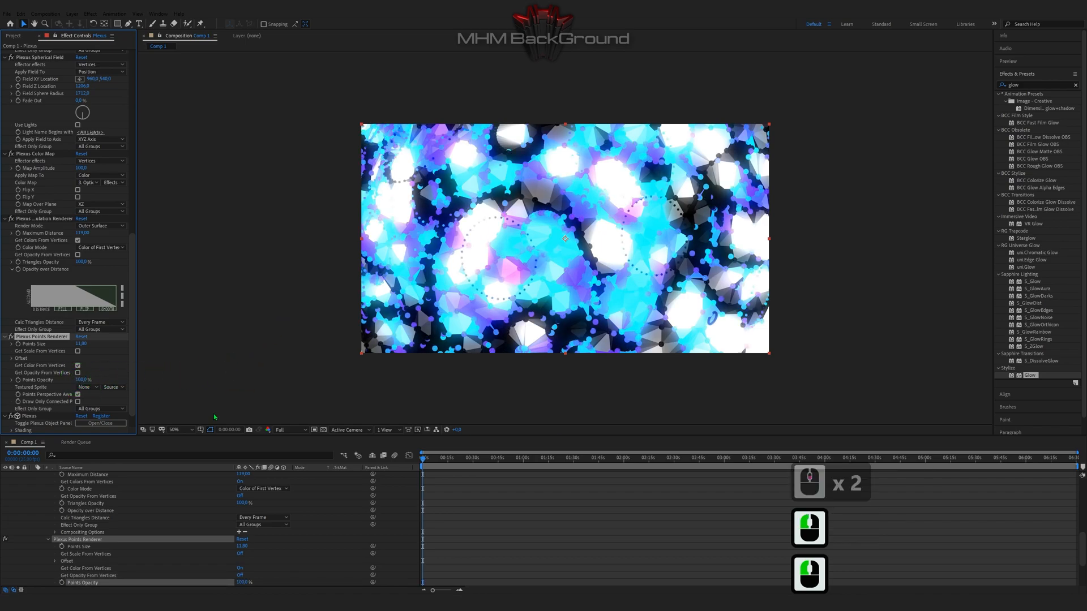
pyautogui.scroll(5, 60, 507)
pyautogui.click(37, 483)
pyautogui.click(32, 482)
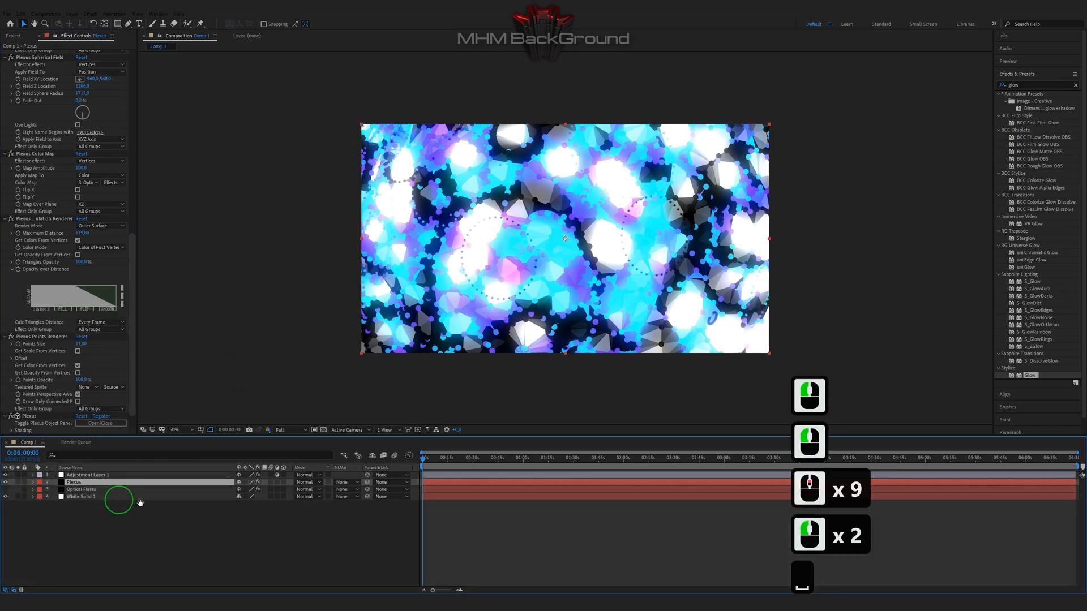
# Play the animation repeatedly to examine the Plexus points together with the glowing triangles.
pyautogui.press('space')
pyautogui.press('space')
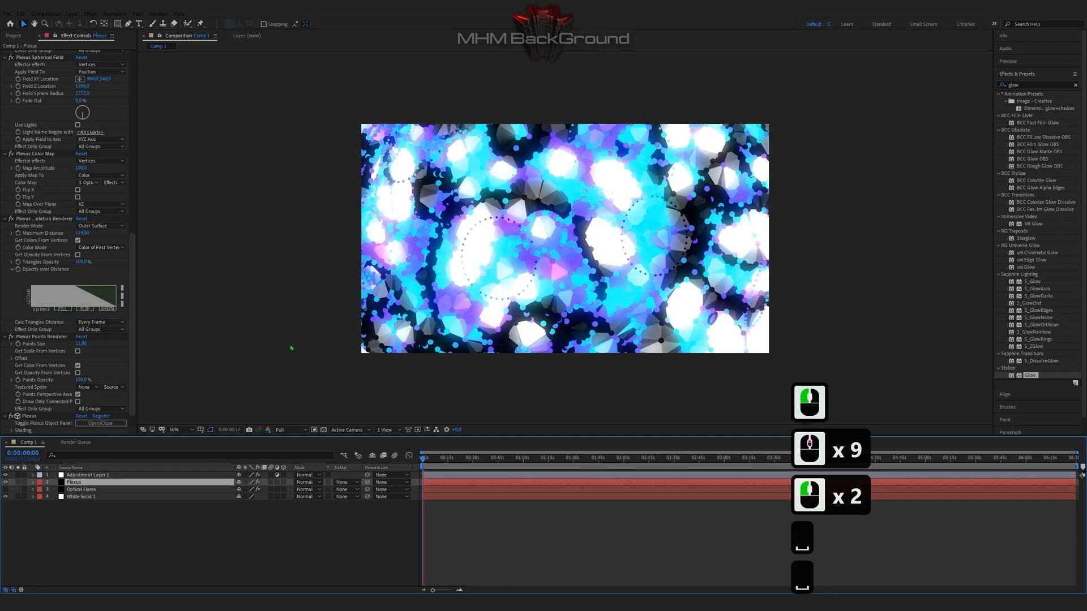
pyautogui.press('space')
pyautogui.press('space')
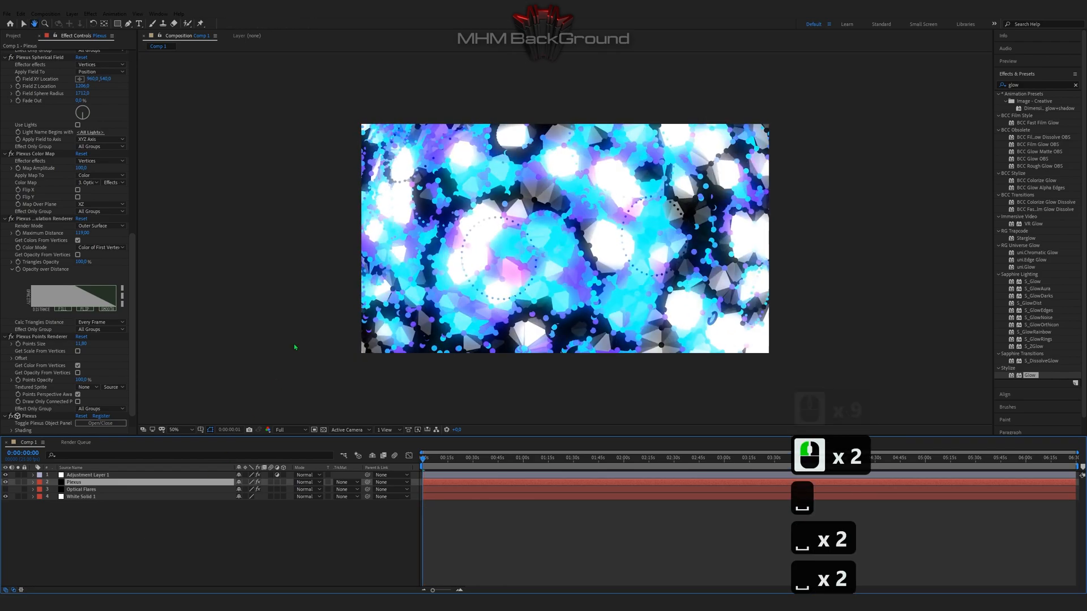
pyautogui.press('space')
pyautogui.press('space')
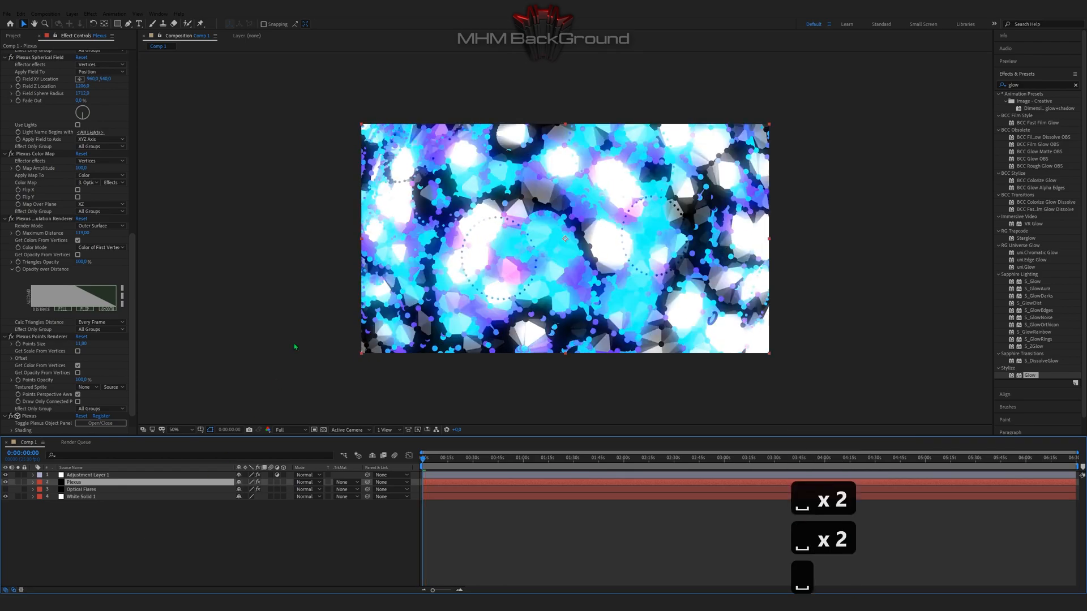
pyautogui.press('space')
pyautogui.press('space')
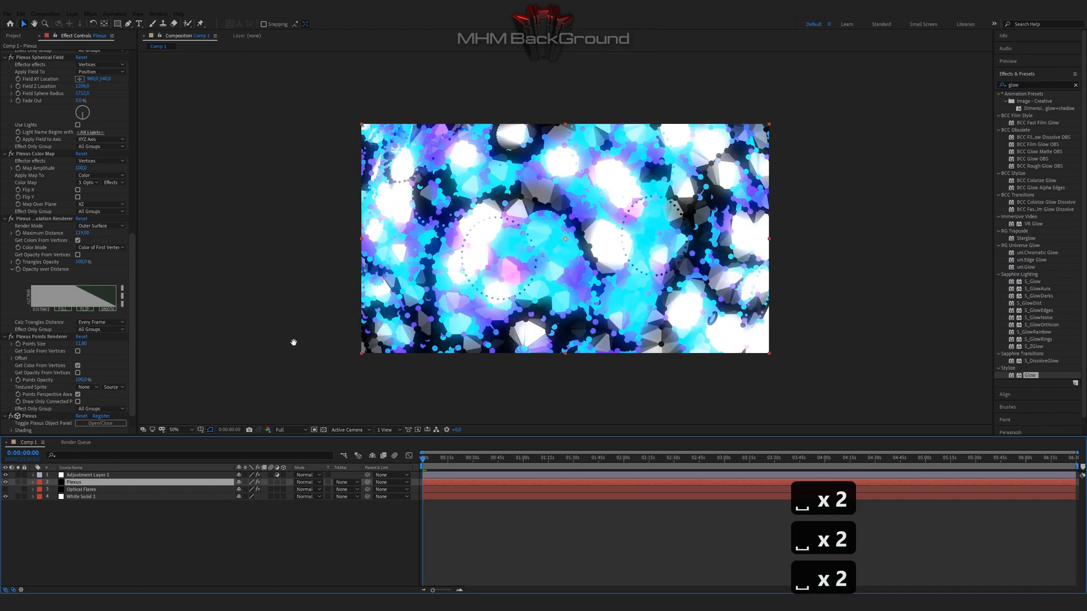
pyautogui.press('space')
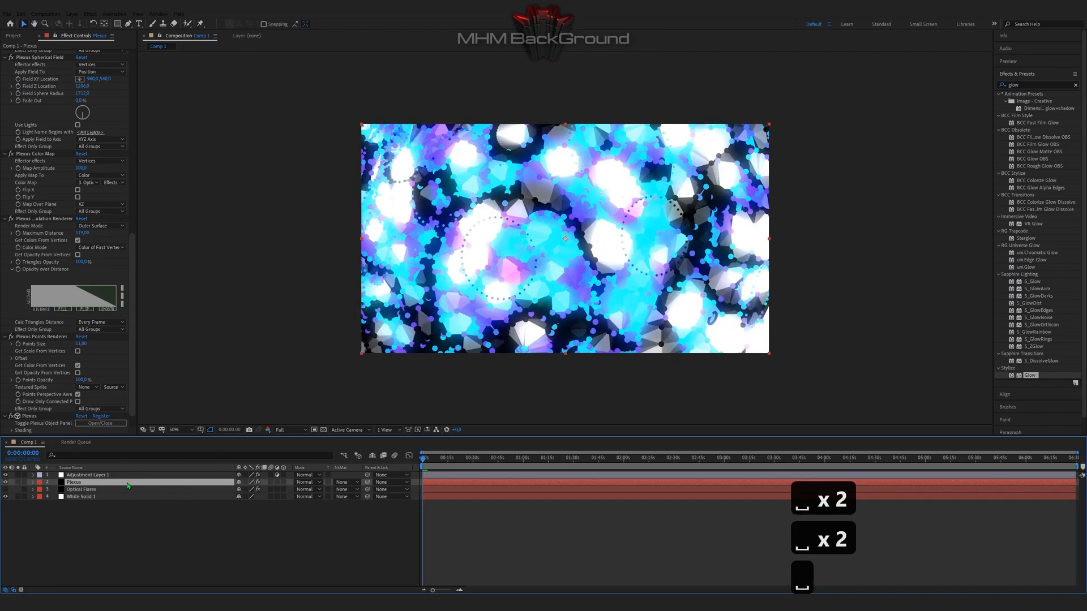
# Shift the Plexus Primitives Object sphere horizontally by setting its Center X to about 1035.
pyautogui.scroll(5, 91, 305)
pyautogui.scroll(8, 91, 305)
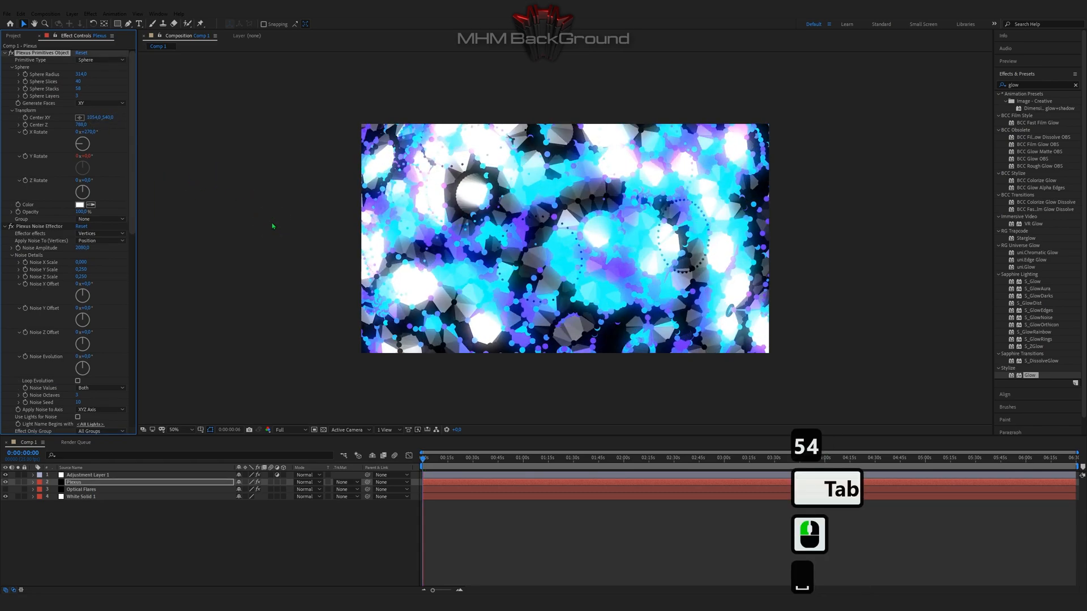
pyautogui.press('space')
pyautogui.moveTo(94, 119)
pyautogui.mouseDown()
pyautogui.moveTo(31, 120)
pyautogui.moveTo(91, 129)
pyautogui.mouseUp()
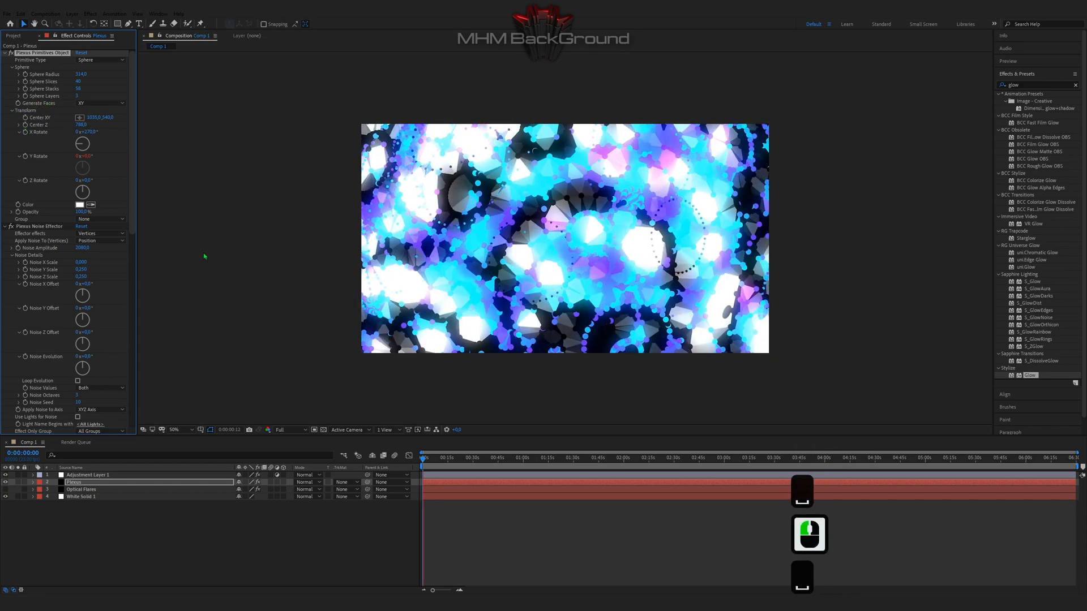
# Preview the repositioned sphere's animation and move the current time to the end of the Plexus layer.
pyautogui.press('space')
pyautogui.press('space')
pyautogui.press('d')
pyautogui.press('o')
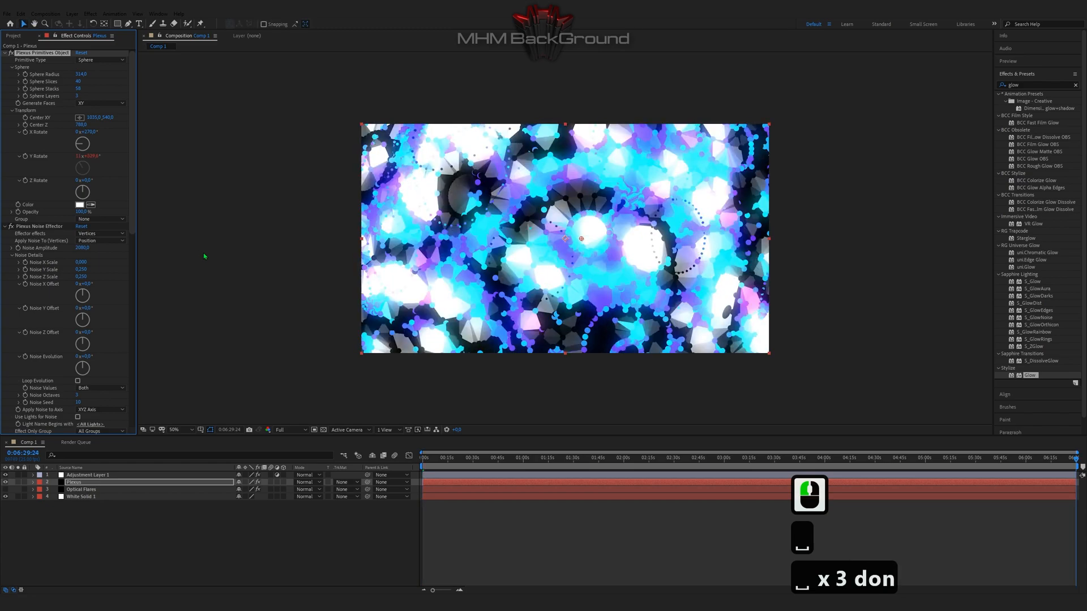